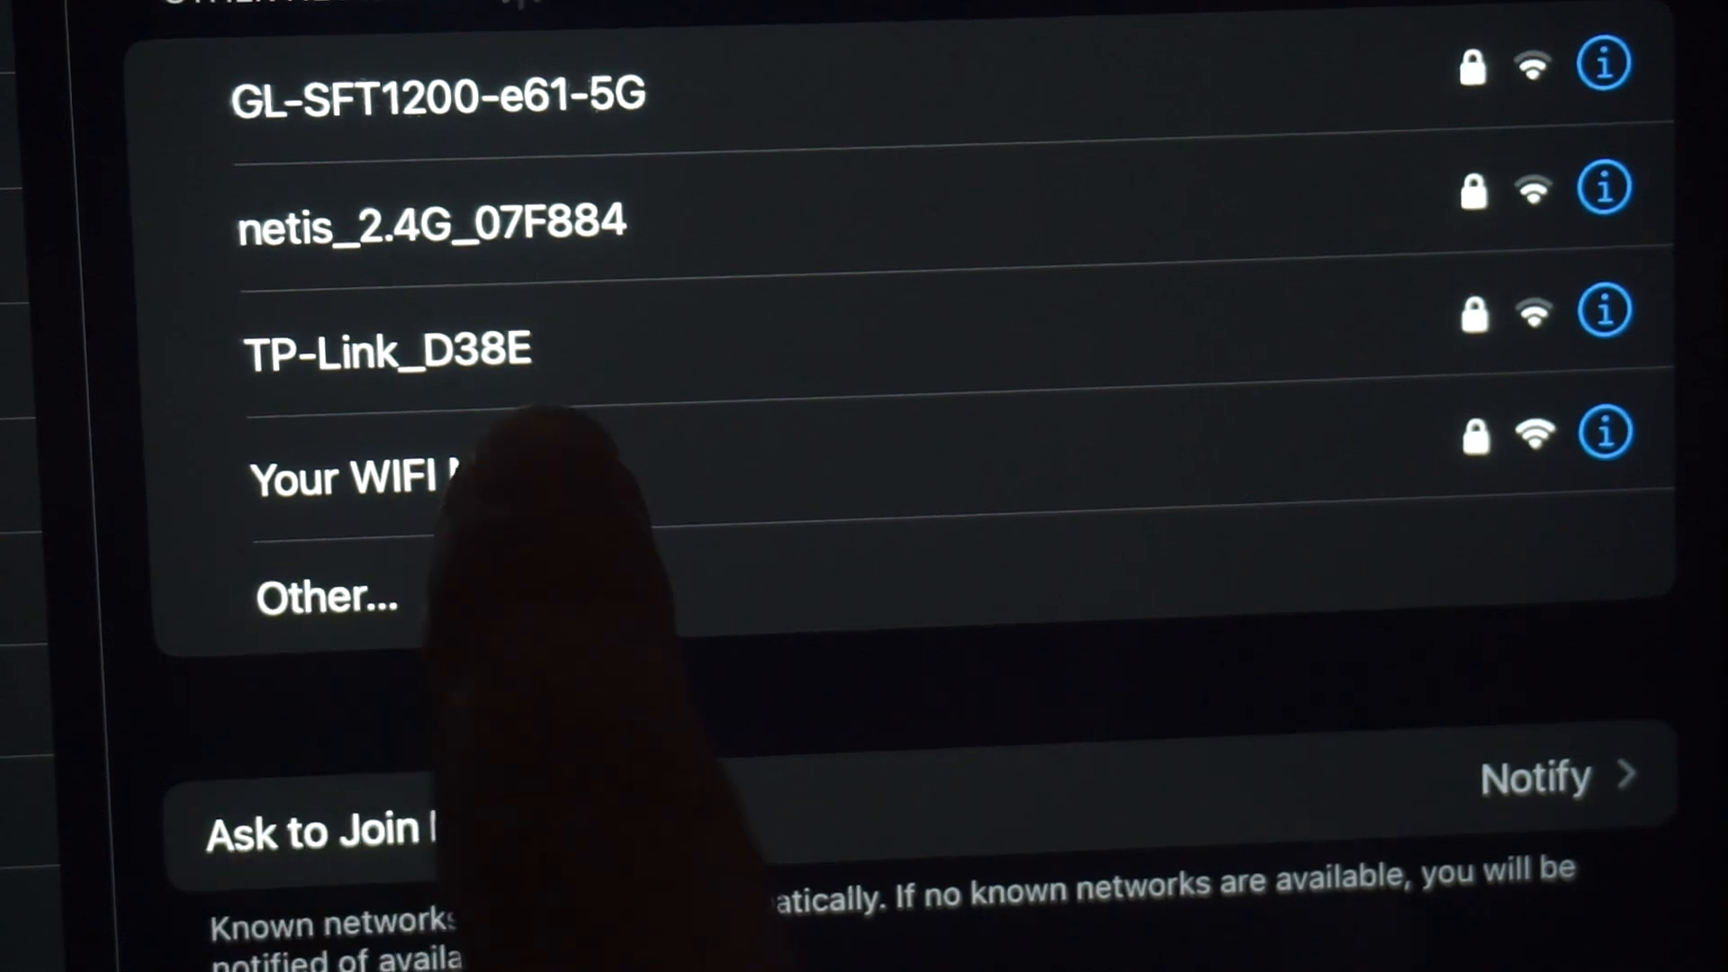
Step: Join the Wi-Fi network "Your WIFI Name" with its network password
left_click(409, 477)
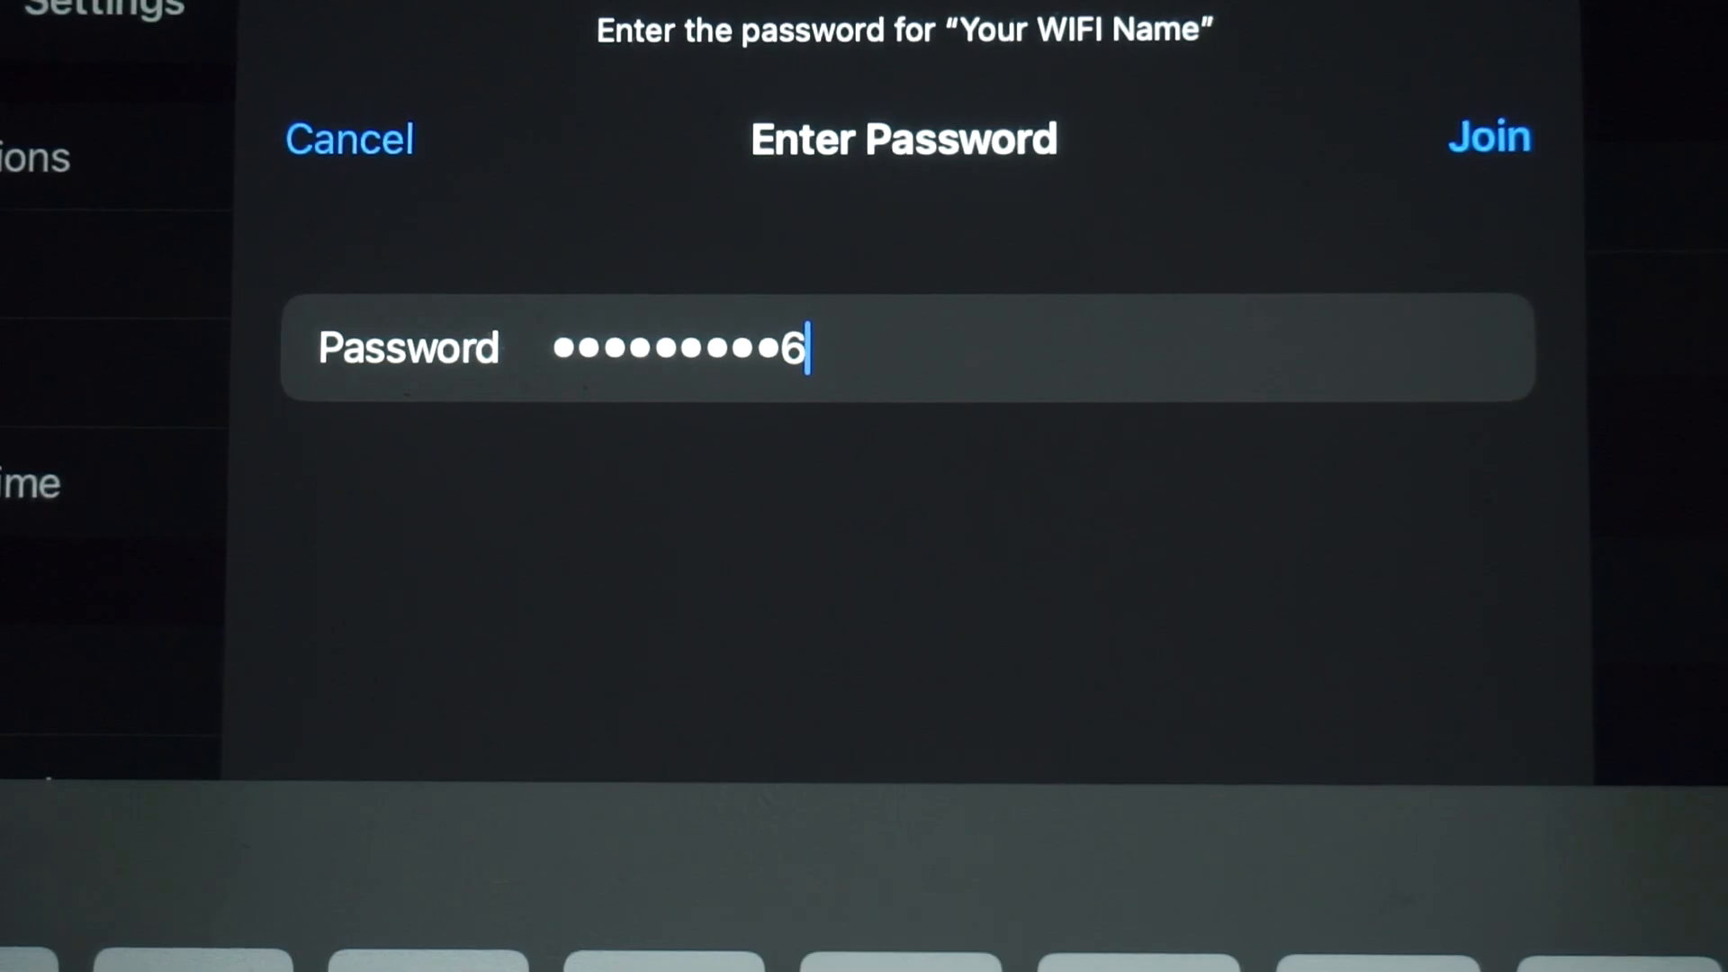
key("Return")
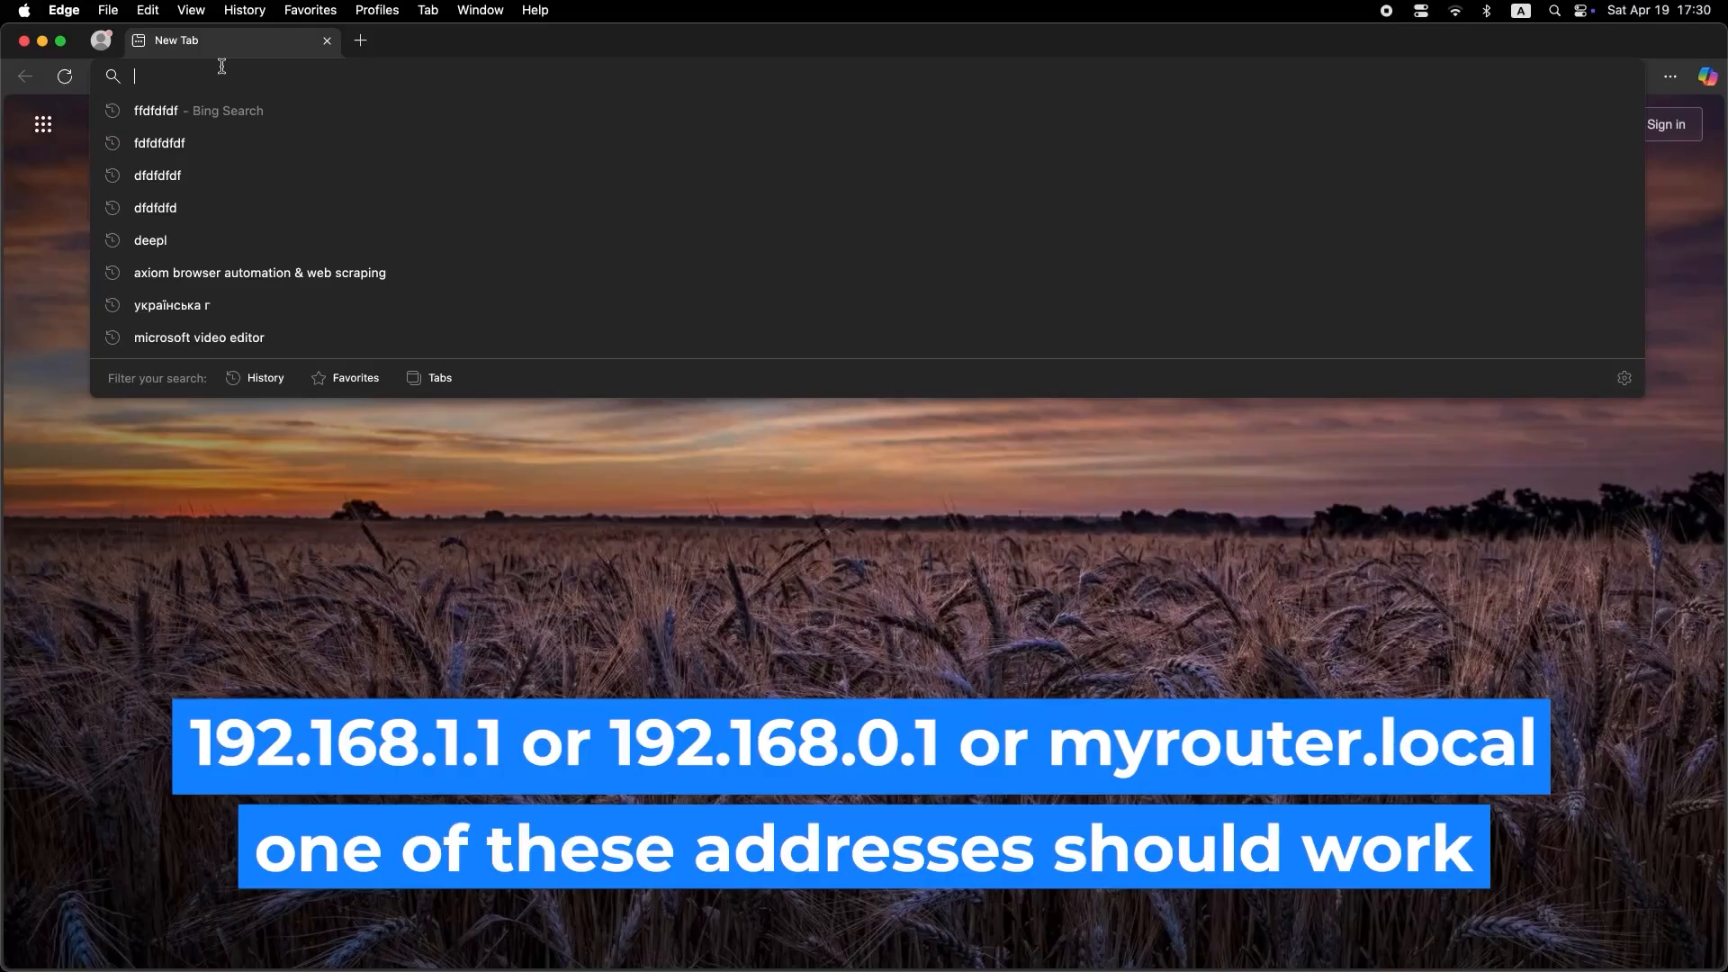
Step: Load the router's web interface at 192.168.1.1 in the Edge browser
type("192")
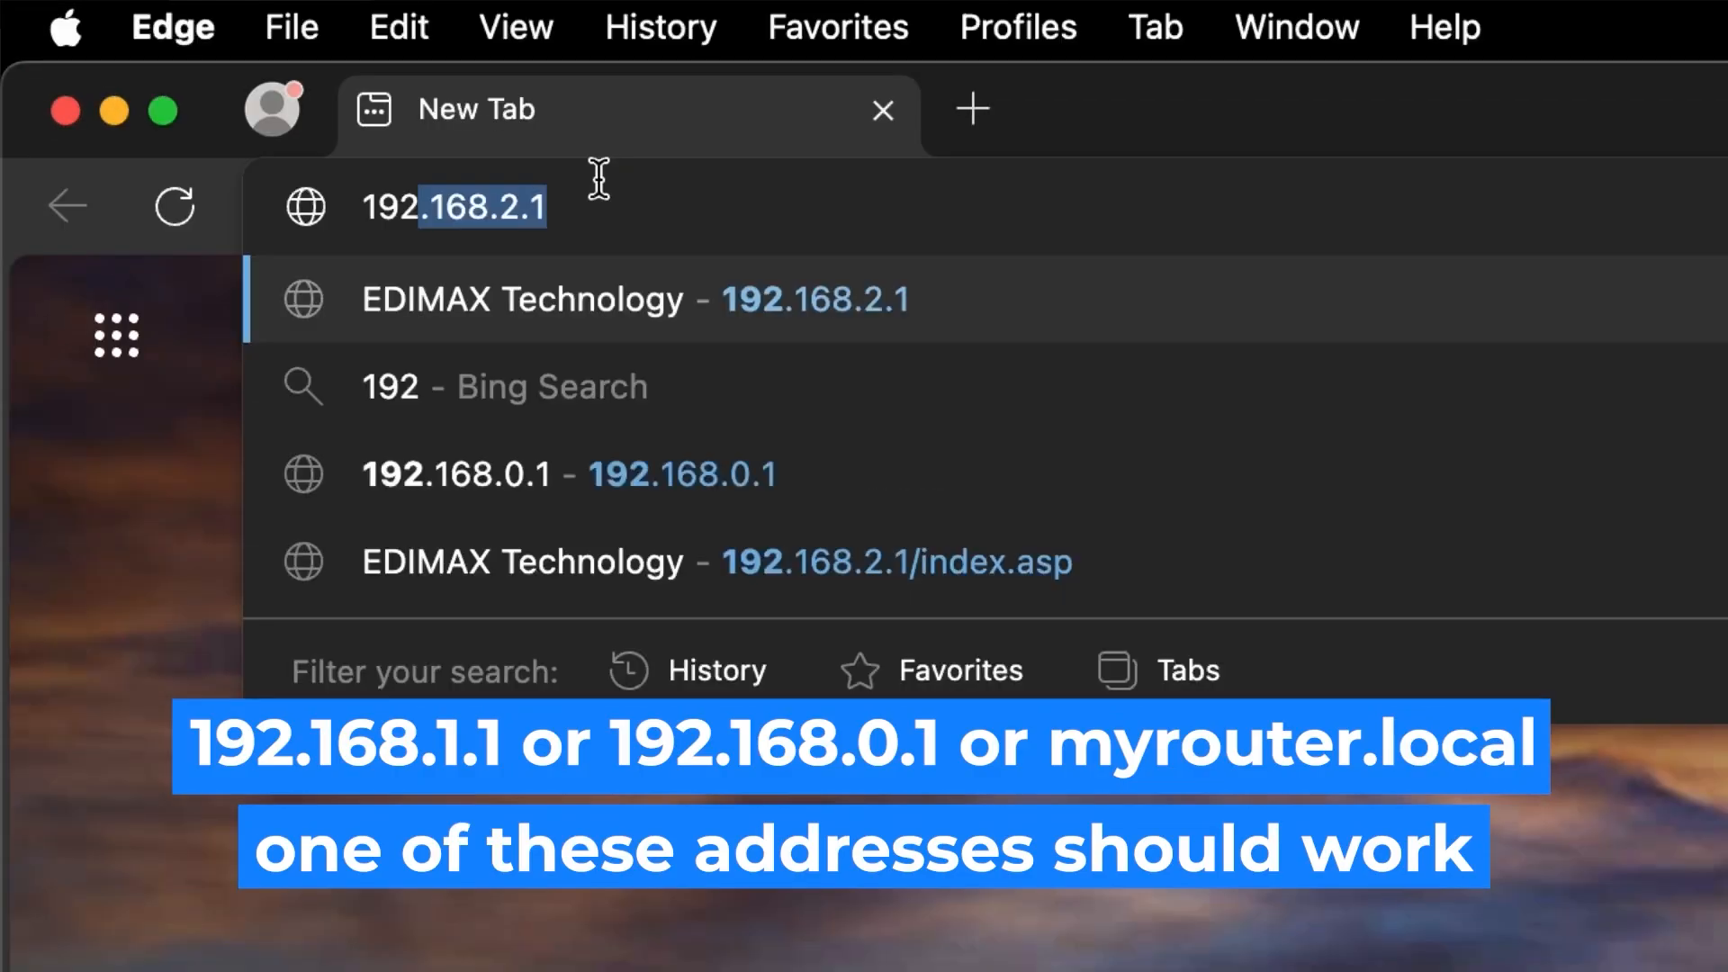
key("Right")
key("Left")
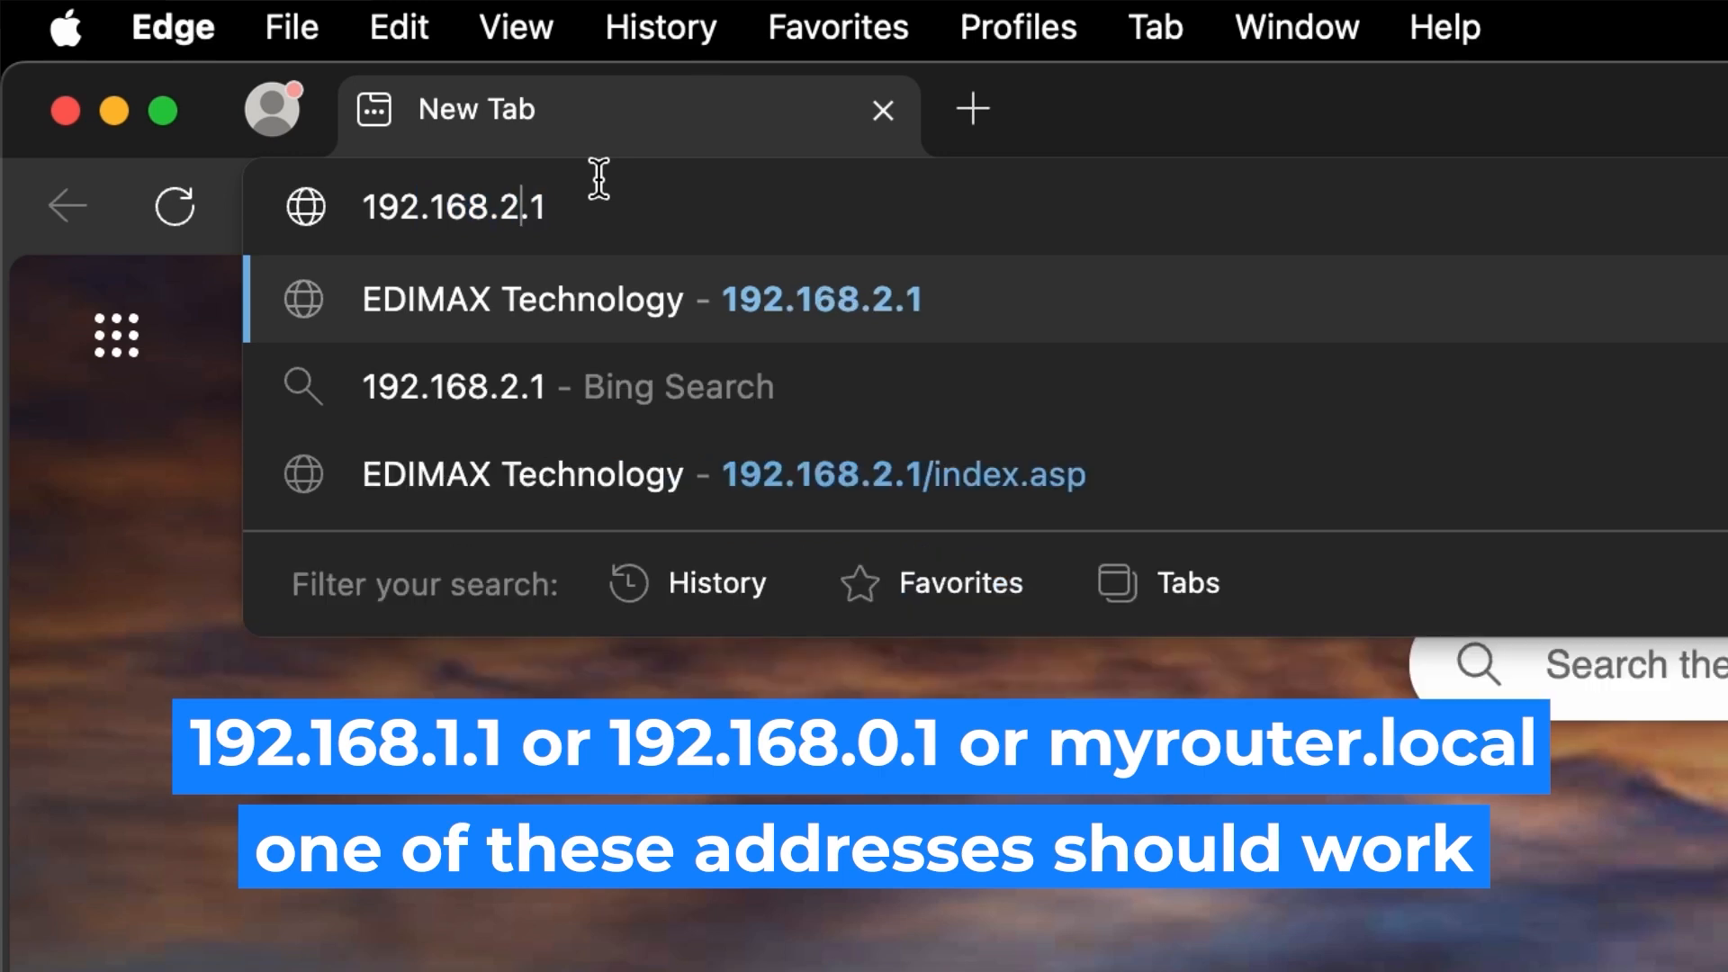
key("BackSpace")
type("1")
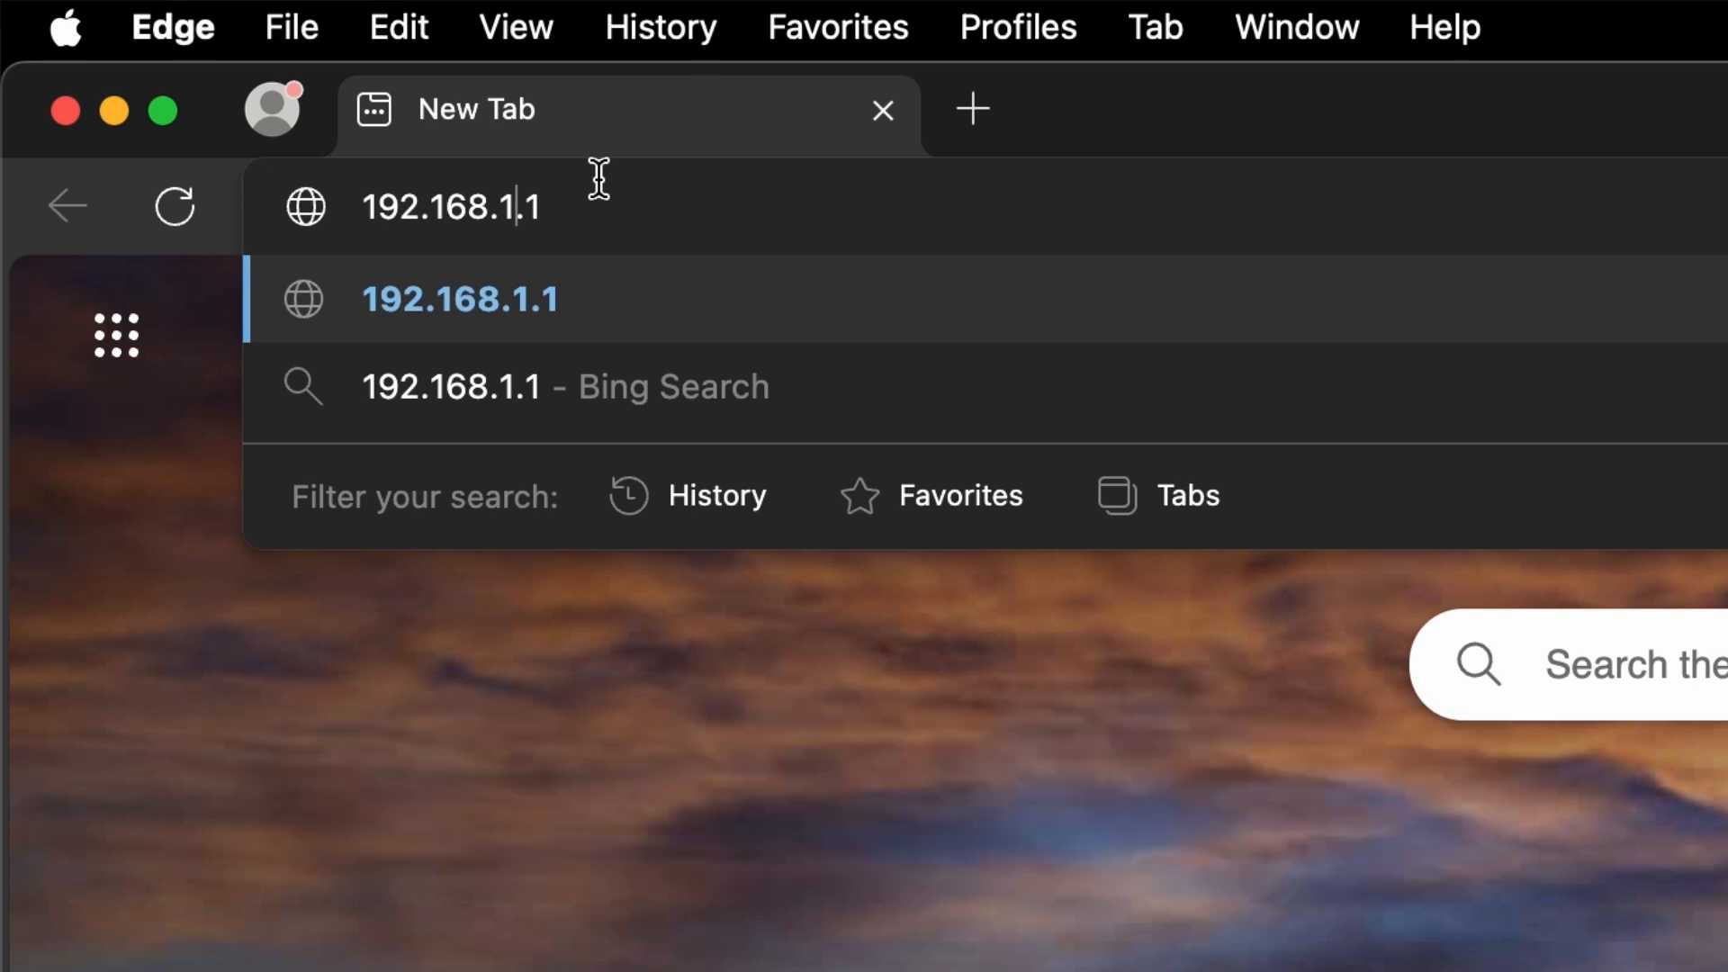
key("Return")
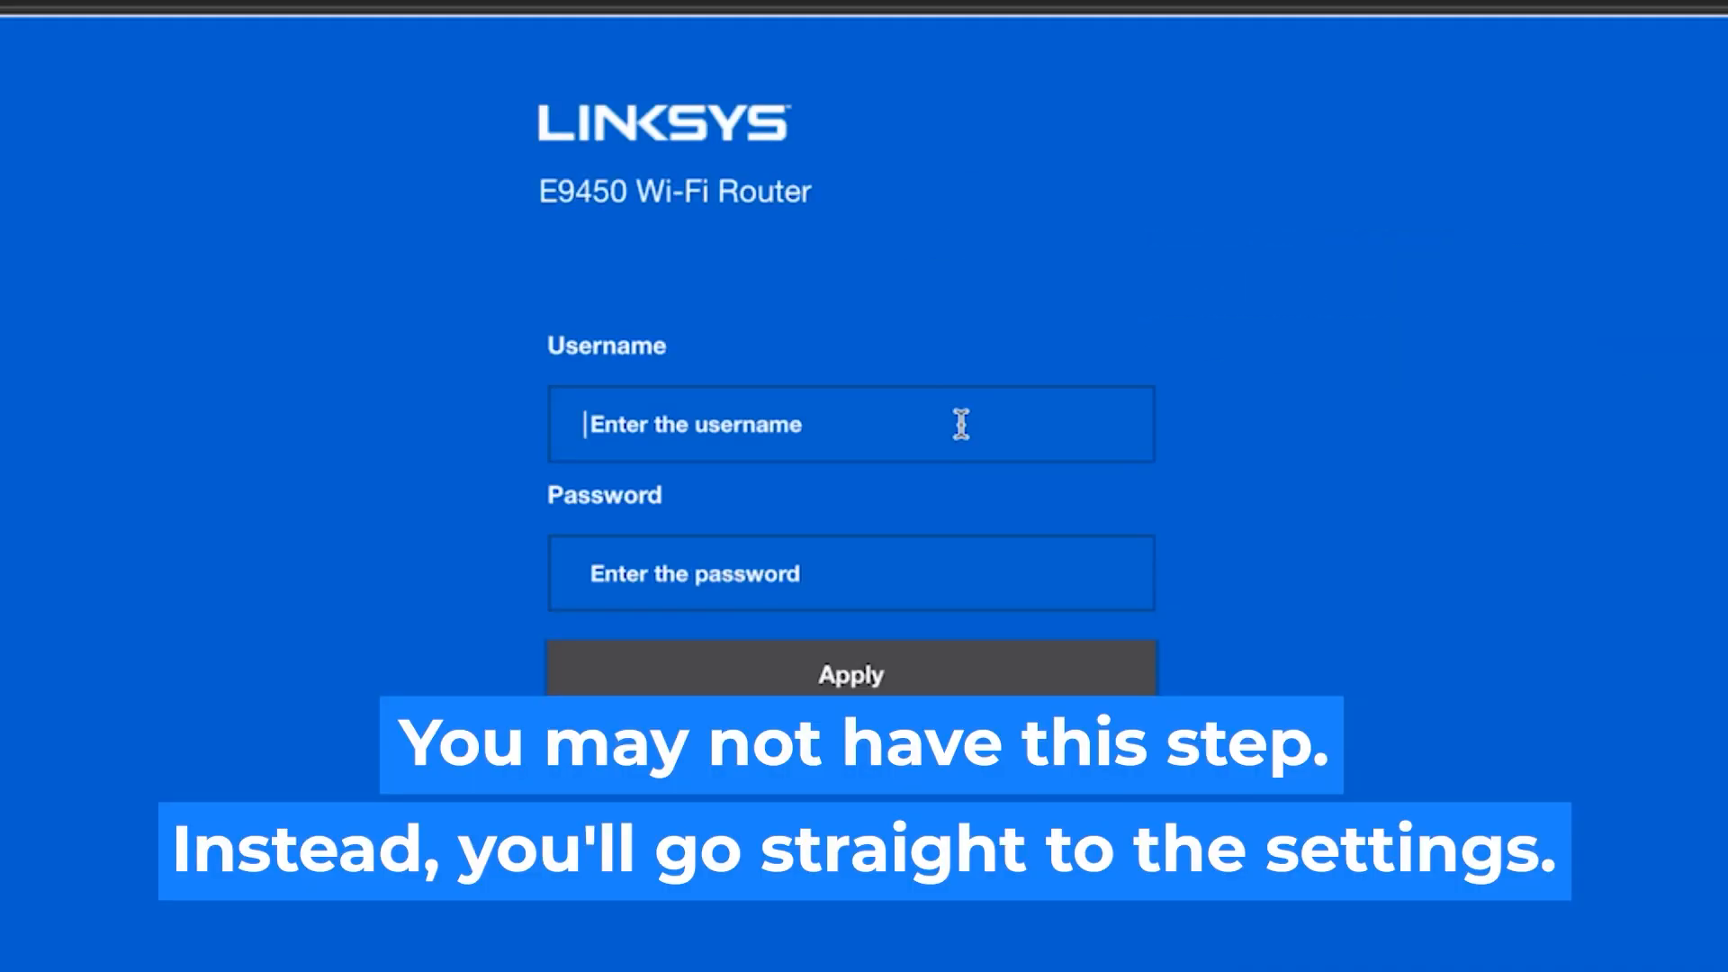
Step: Fill in the Linksys router login with the username admin and the account password
left_click(961, 424)
type("admin")
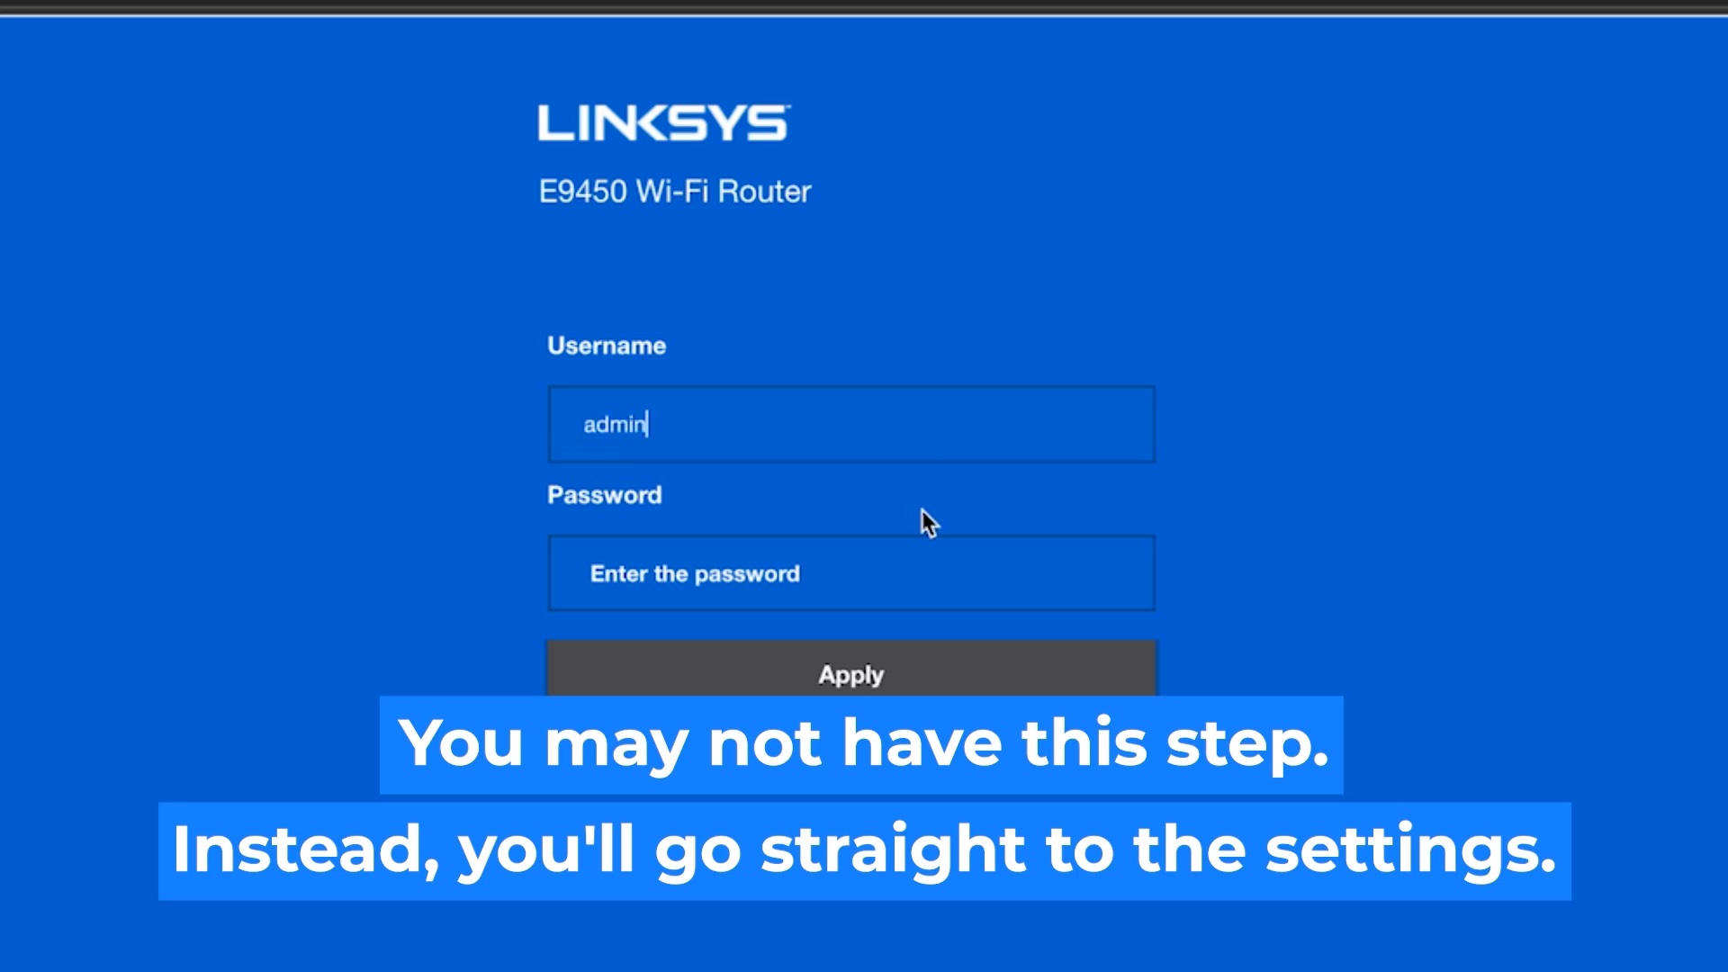
left_click(860, 577)
type("a")
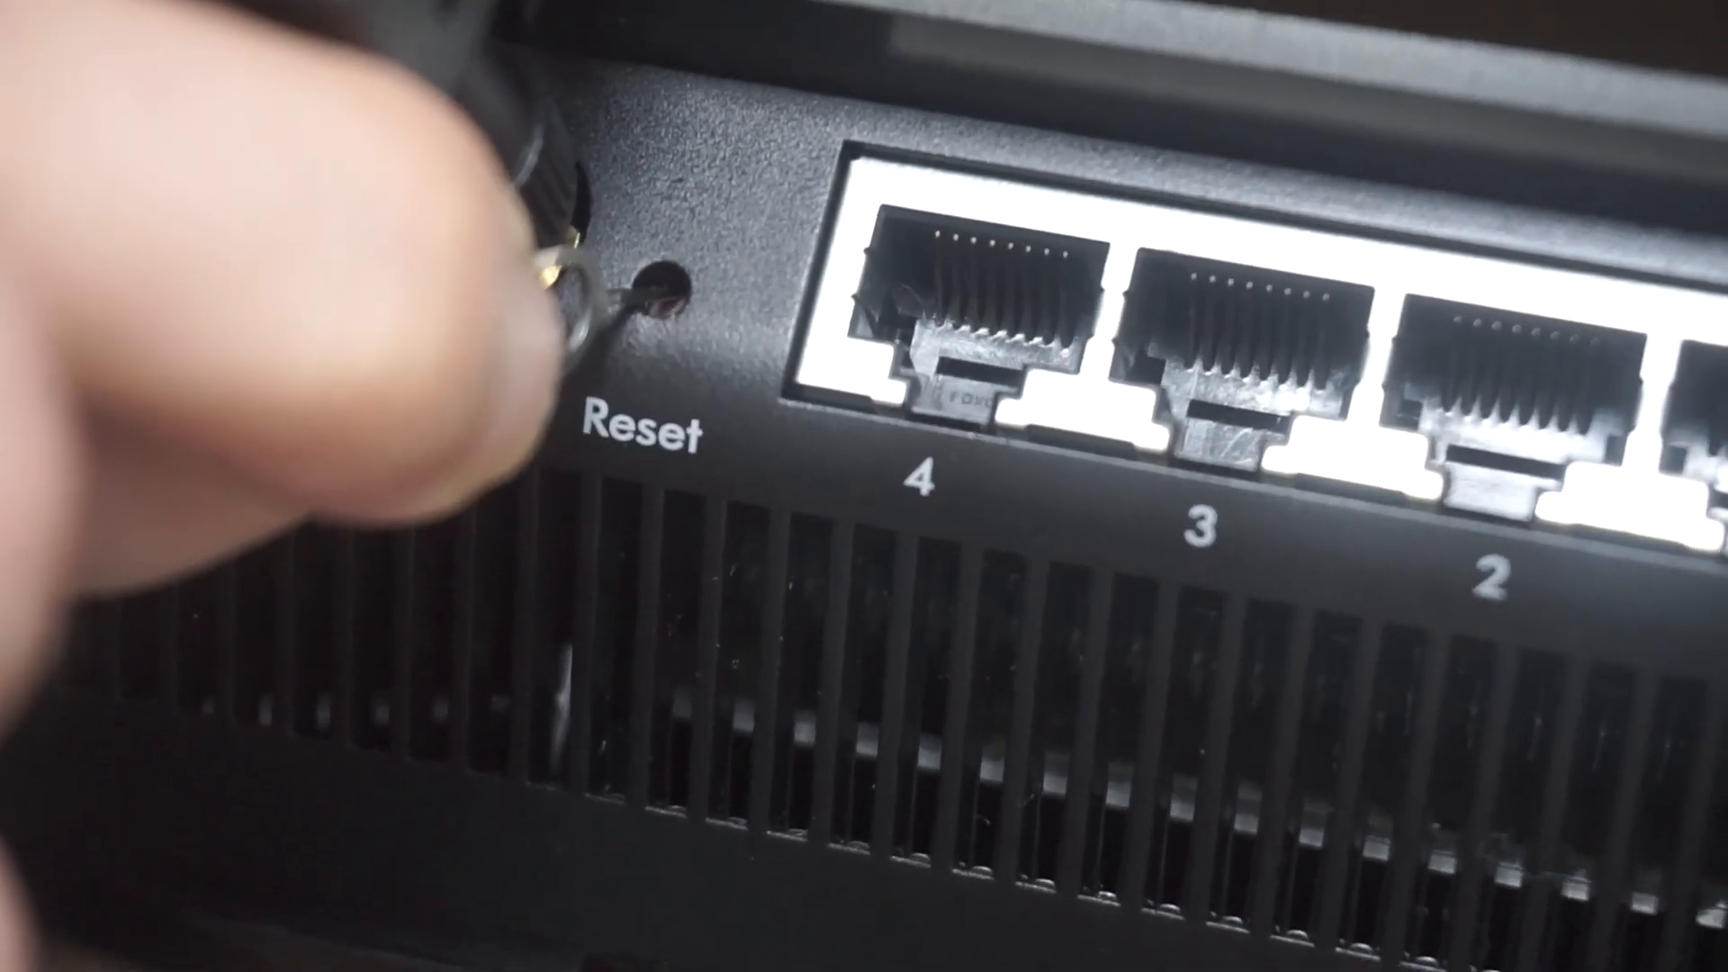
type("m")
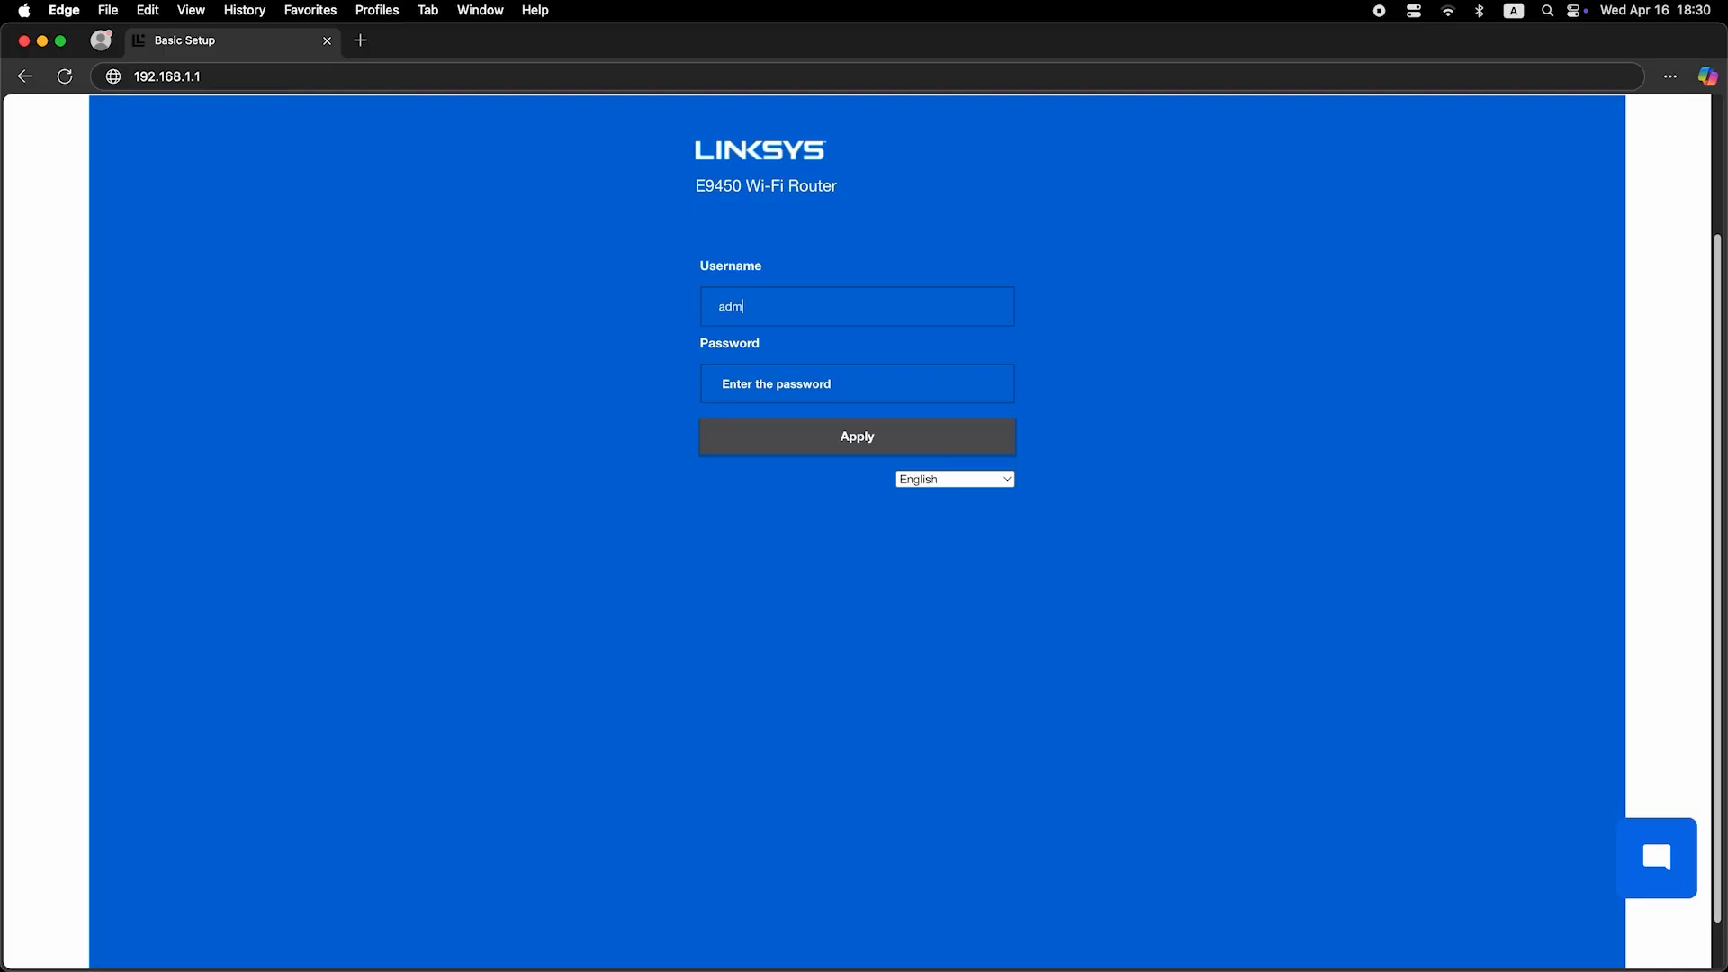
type("in")
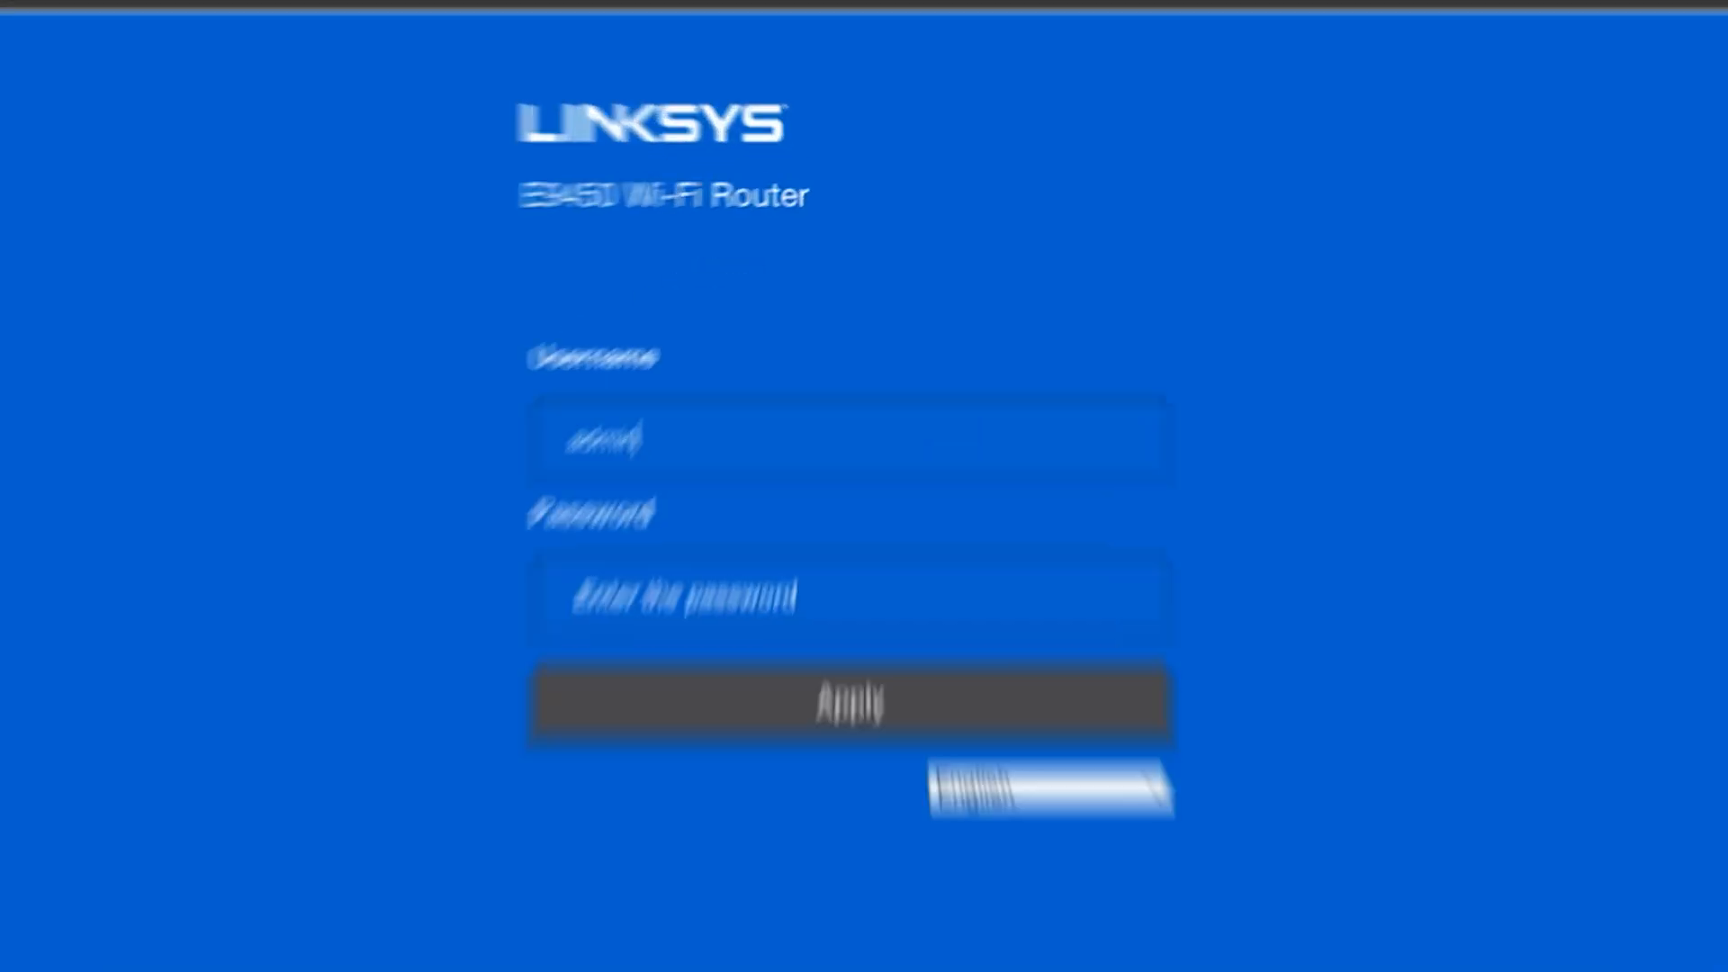
left_click(862, 387)
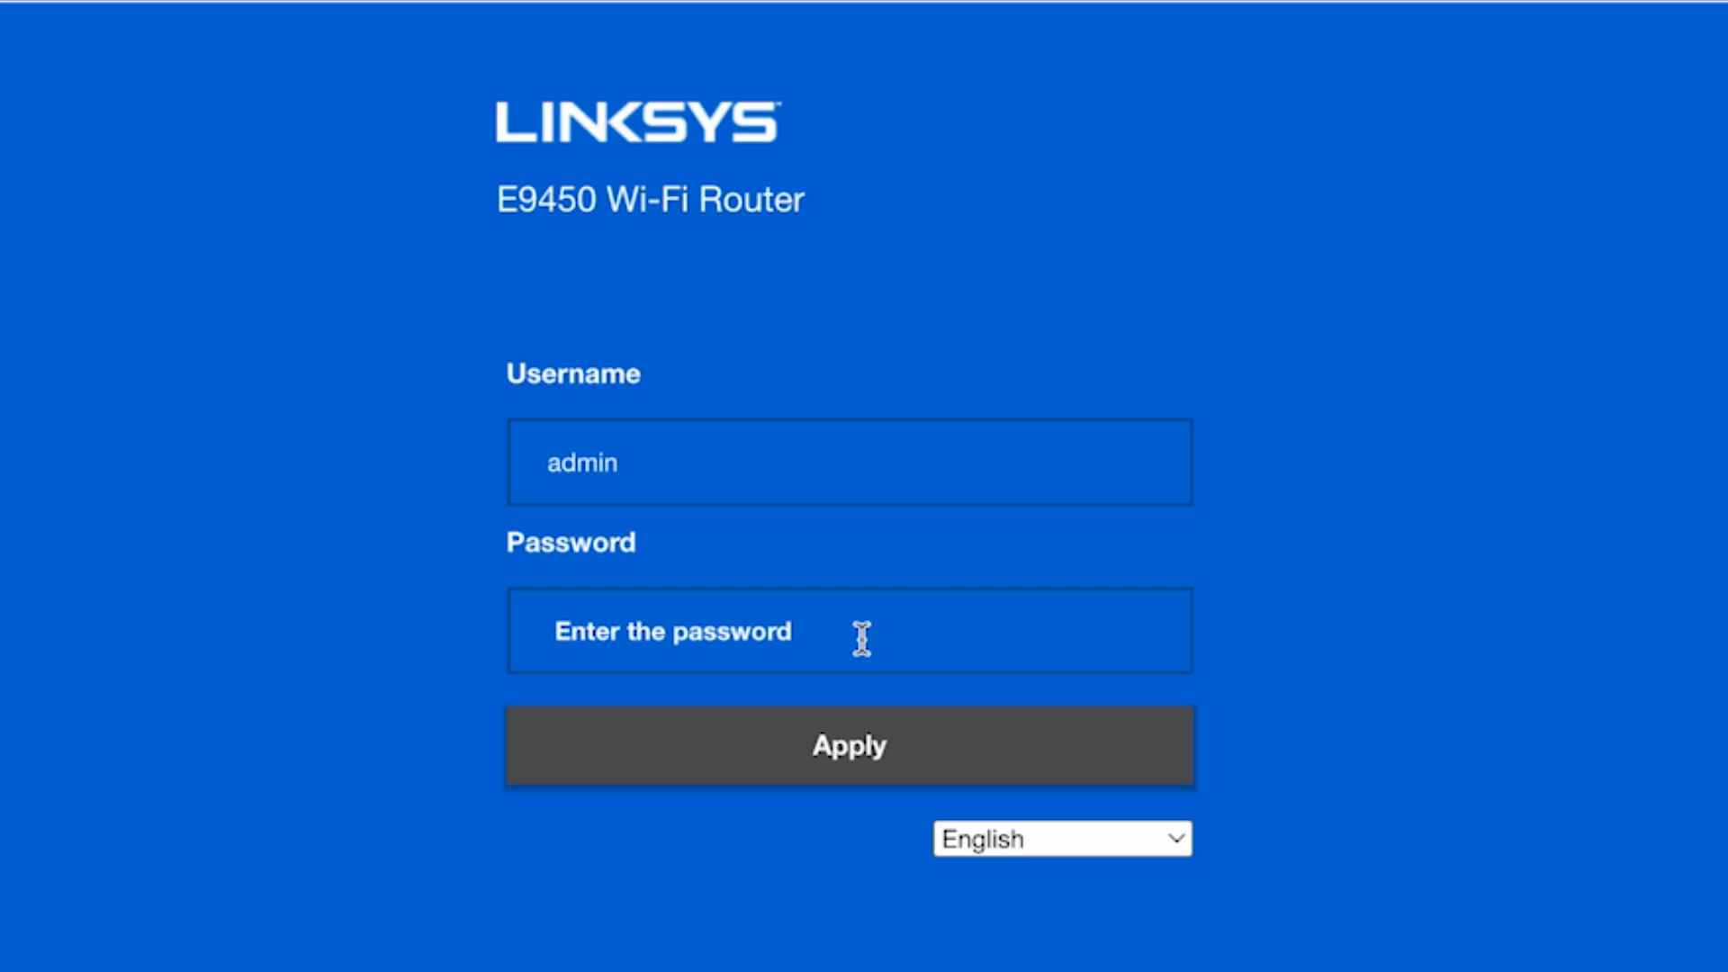
type("admi")
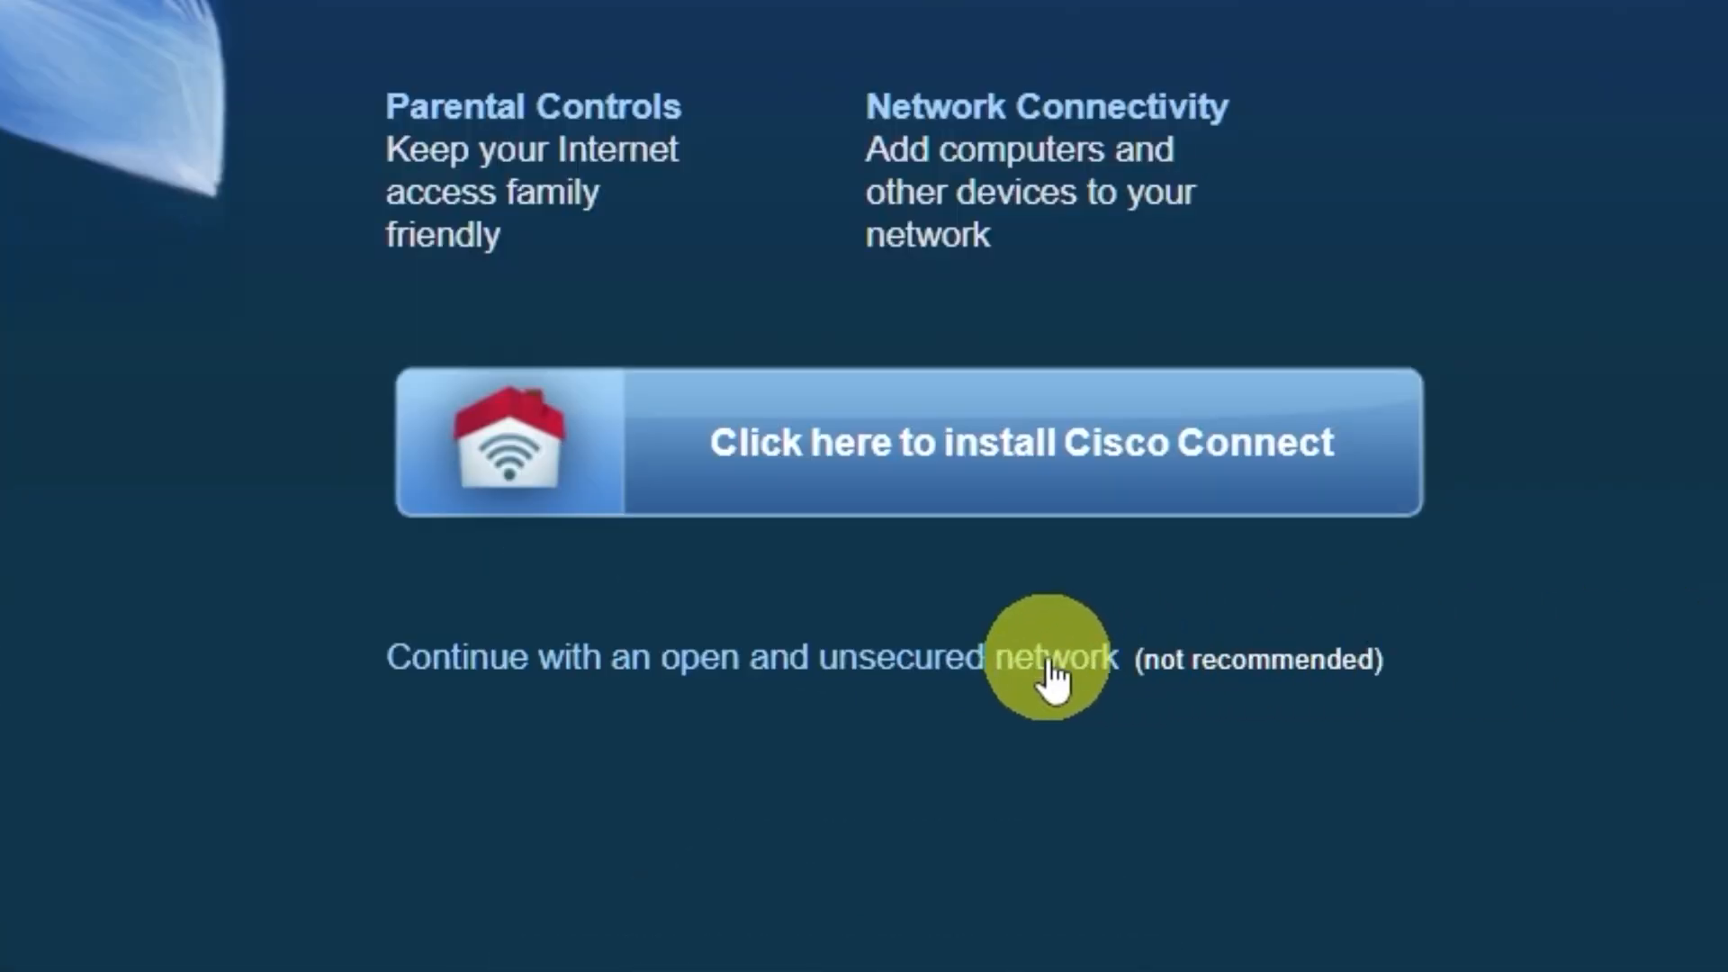
Step: Continue with the open and unsecured network, acknowledge that it is not secure, and dismiss the web-based utility warning
left_click(1048, 665)
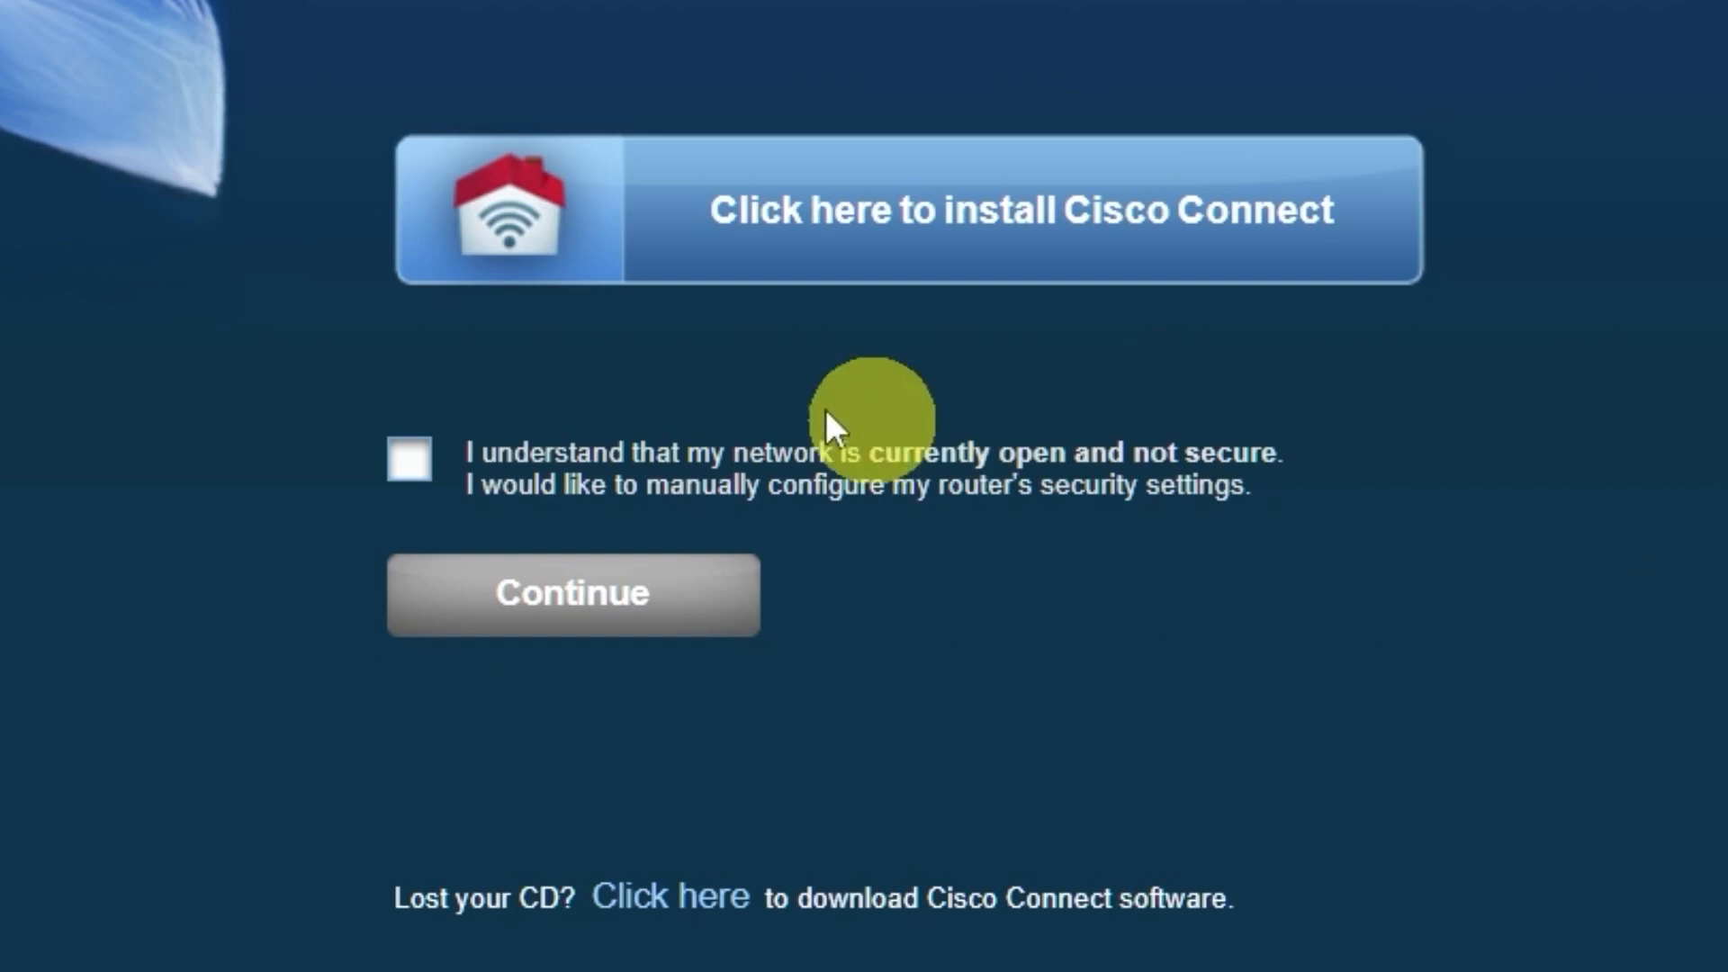
left_click(409, 461)
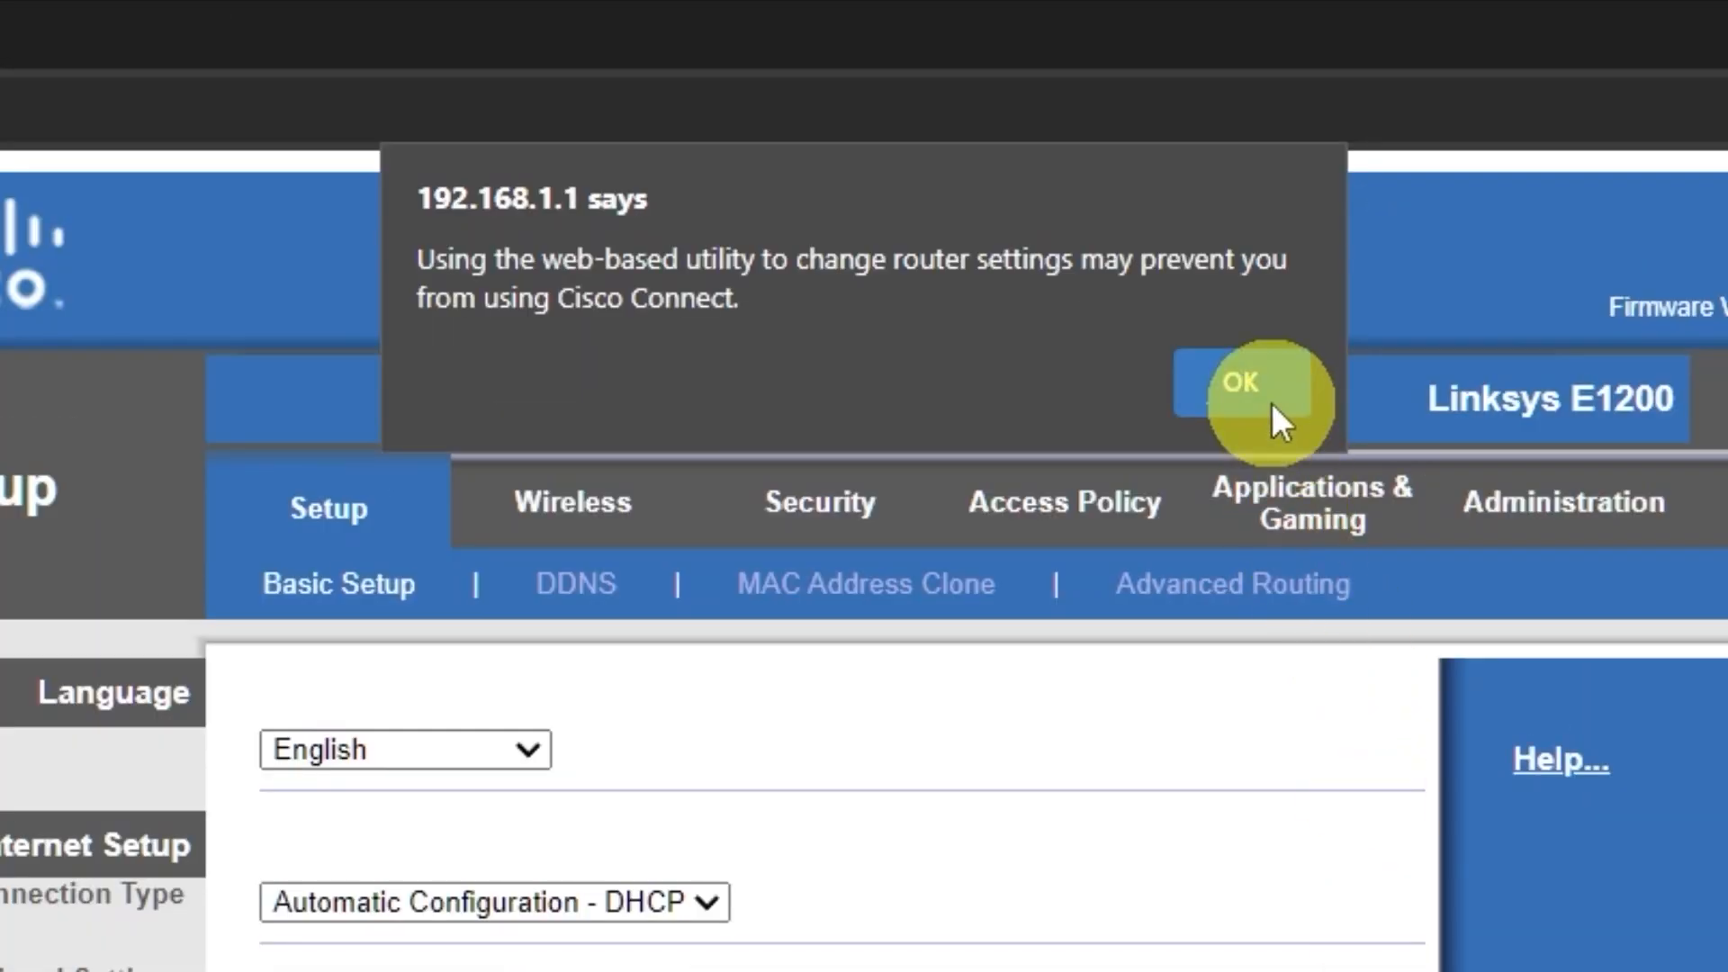
left_click(1022, 159)
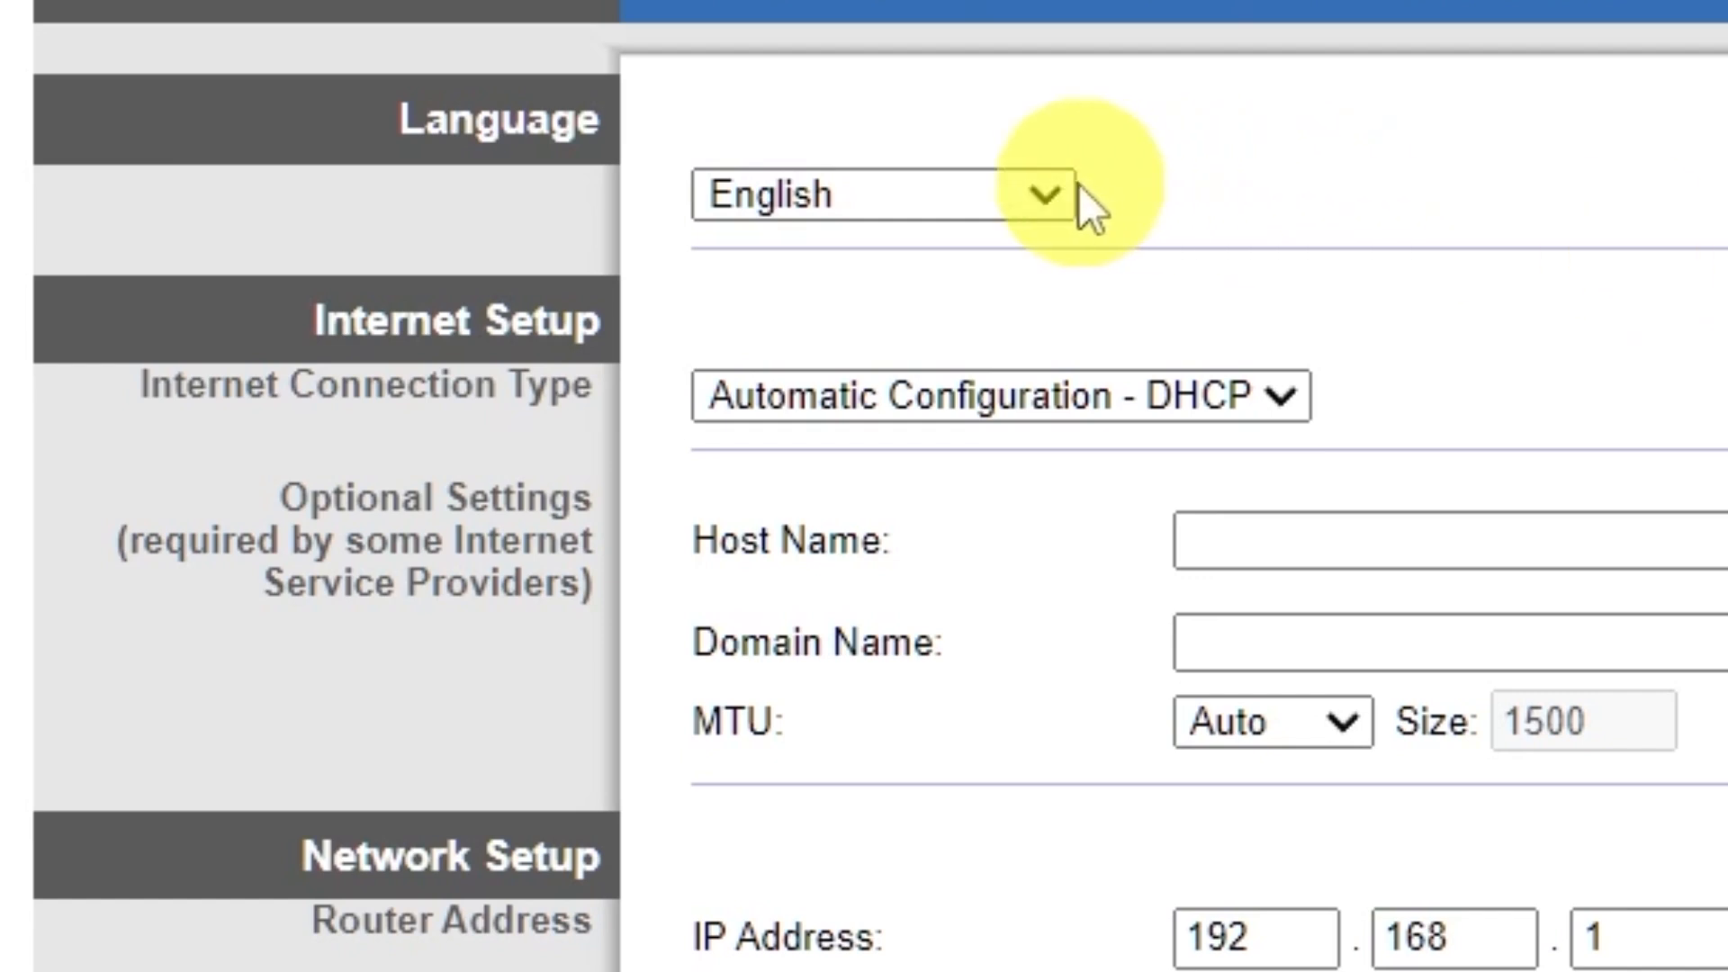
Step: Review the interface languages and try the Static IP and PPPoE connection types, returning the internet connection to Automatic Configuration - DHCP
left_click(1051, 189)
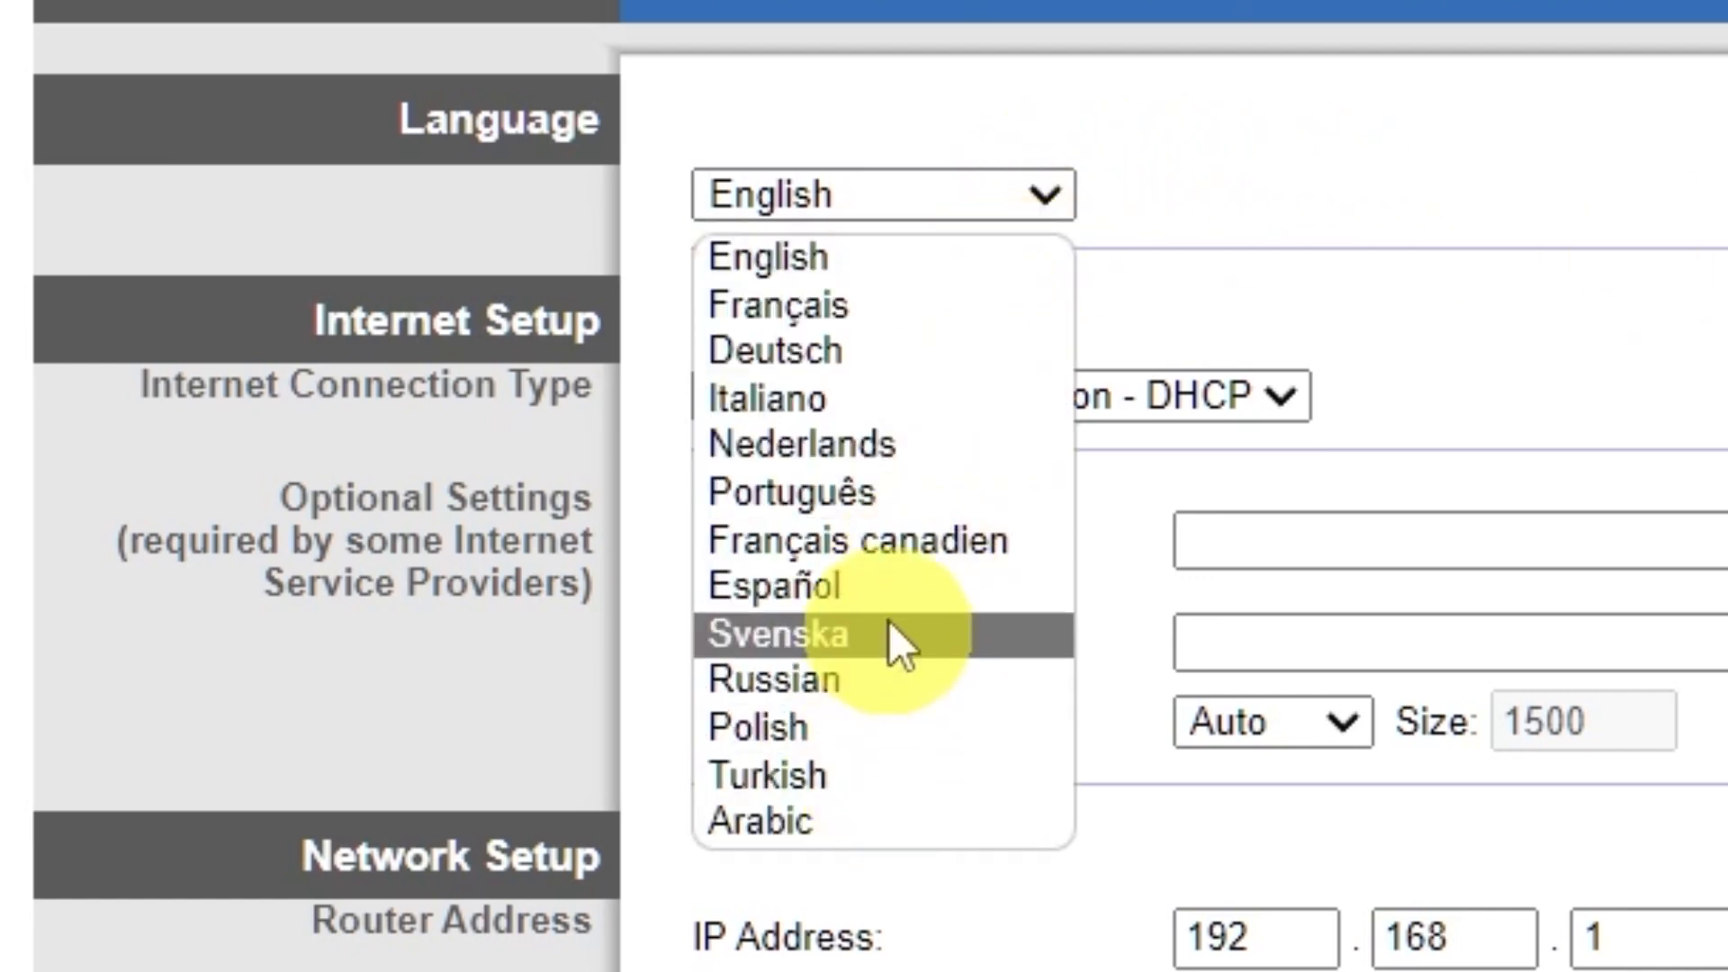
left_click(1042, 195)
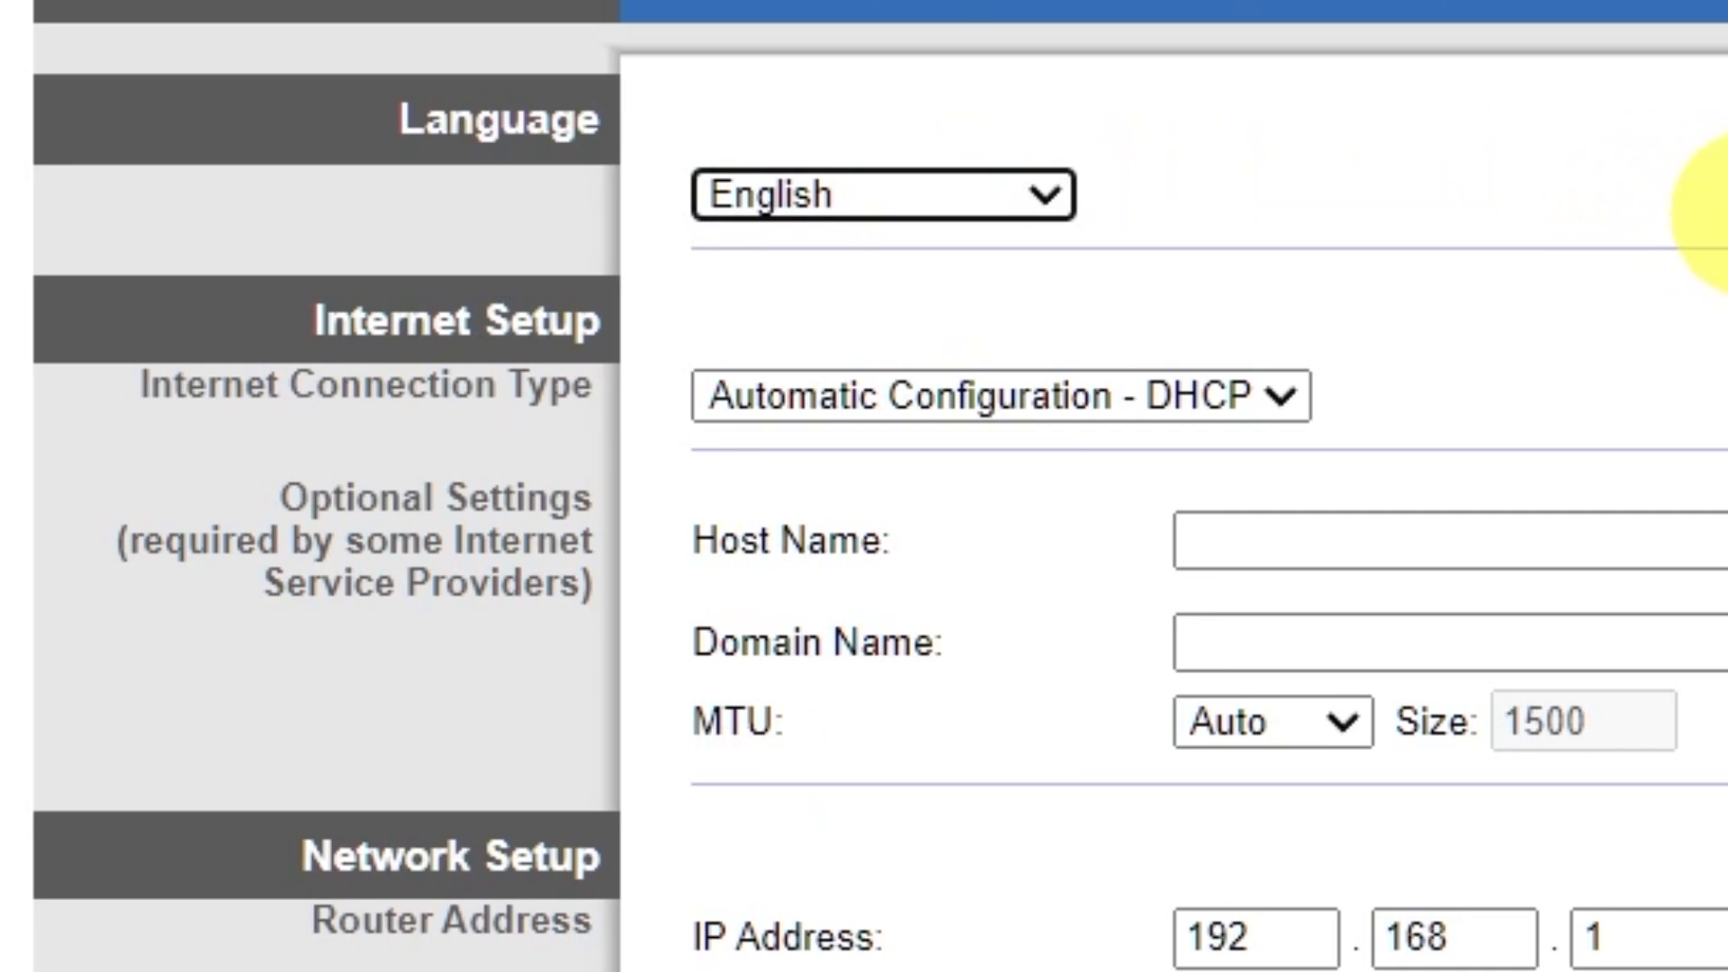
left_click(1283, 394)
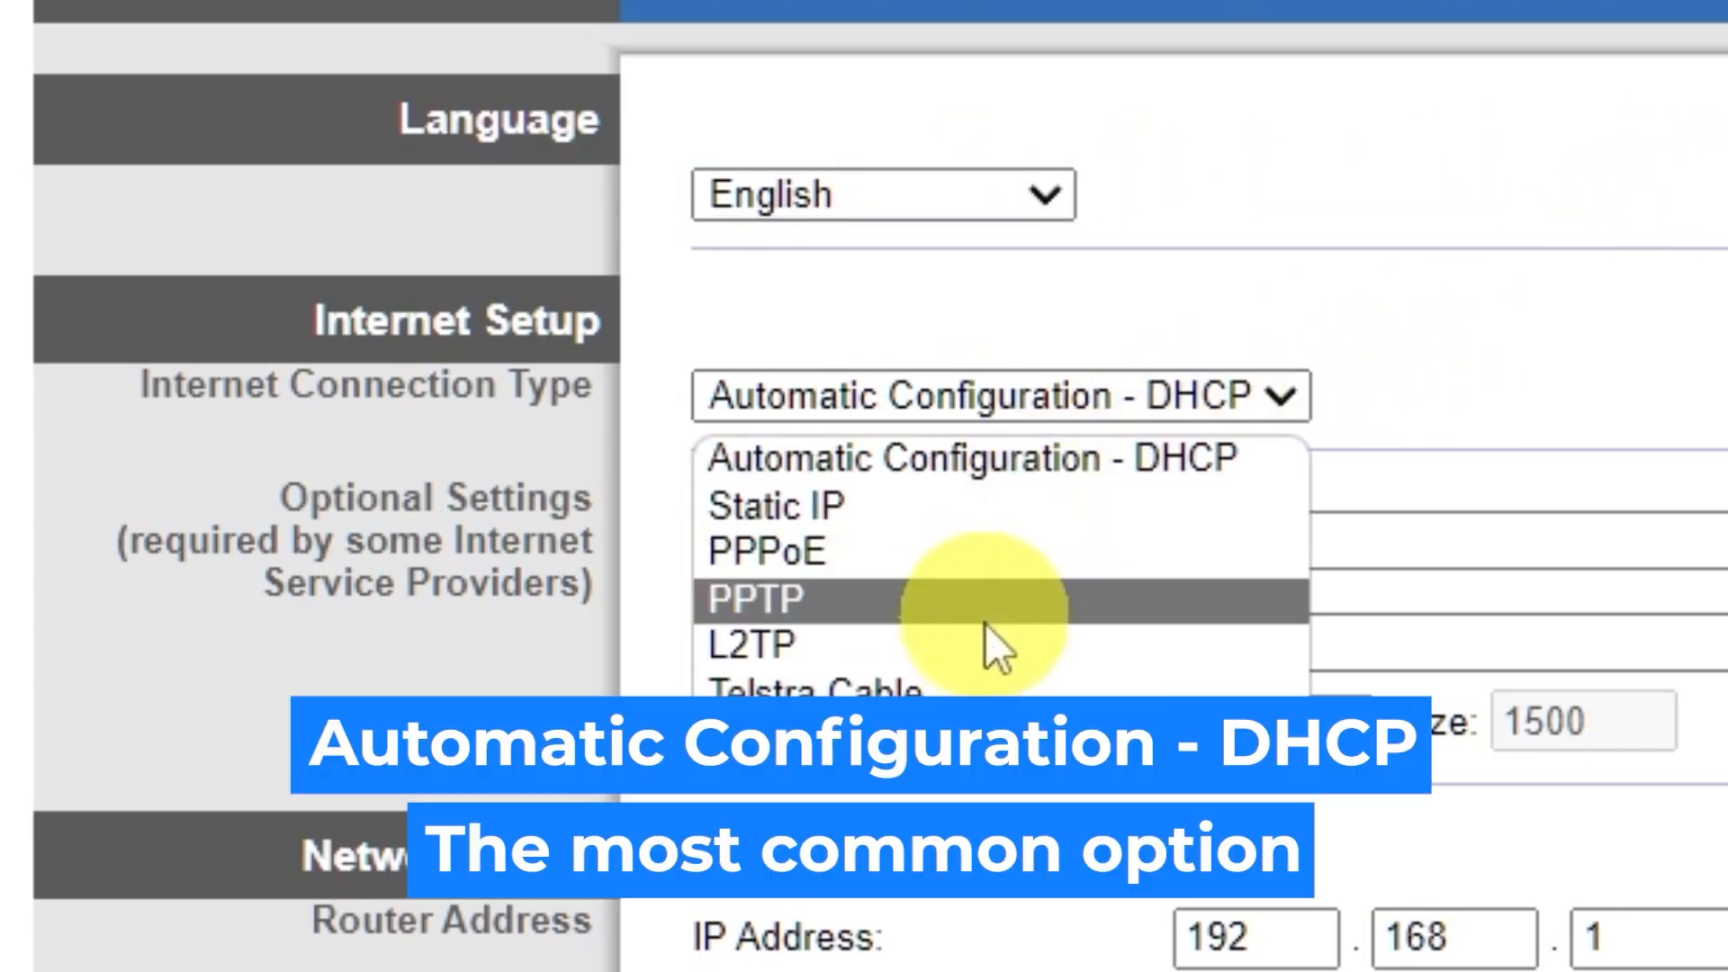
left_click(916, 507)
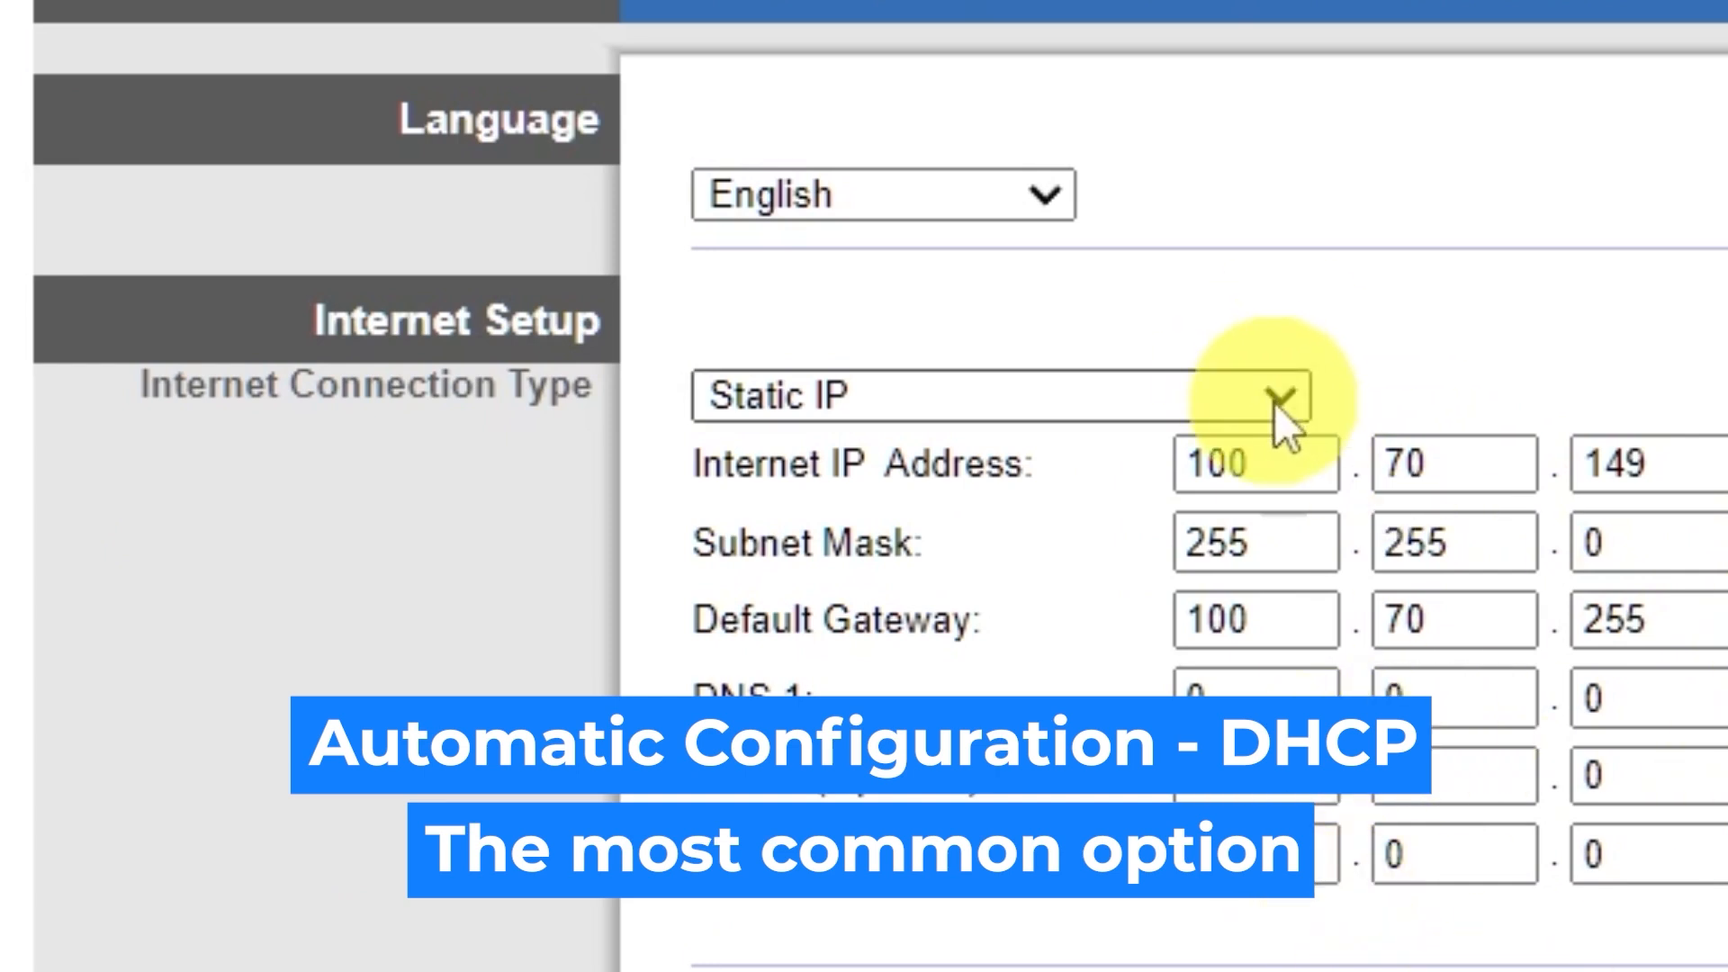
left_click(1273, 398)
left_click(1017, 547)
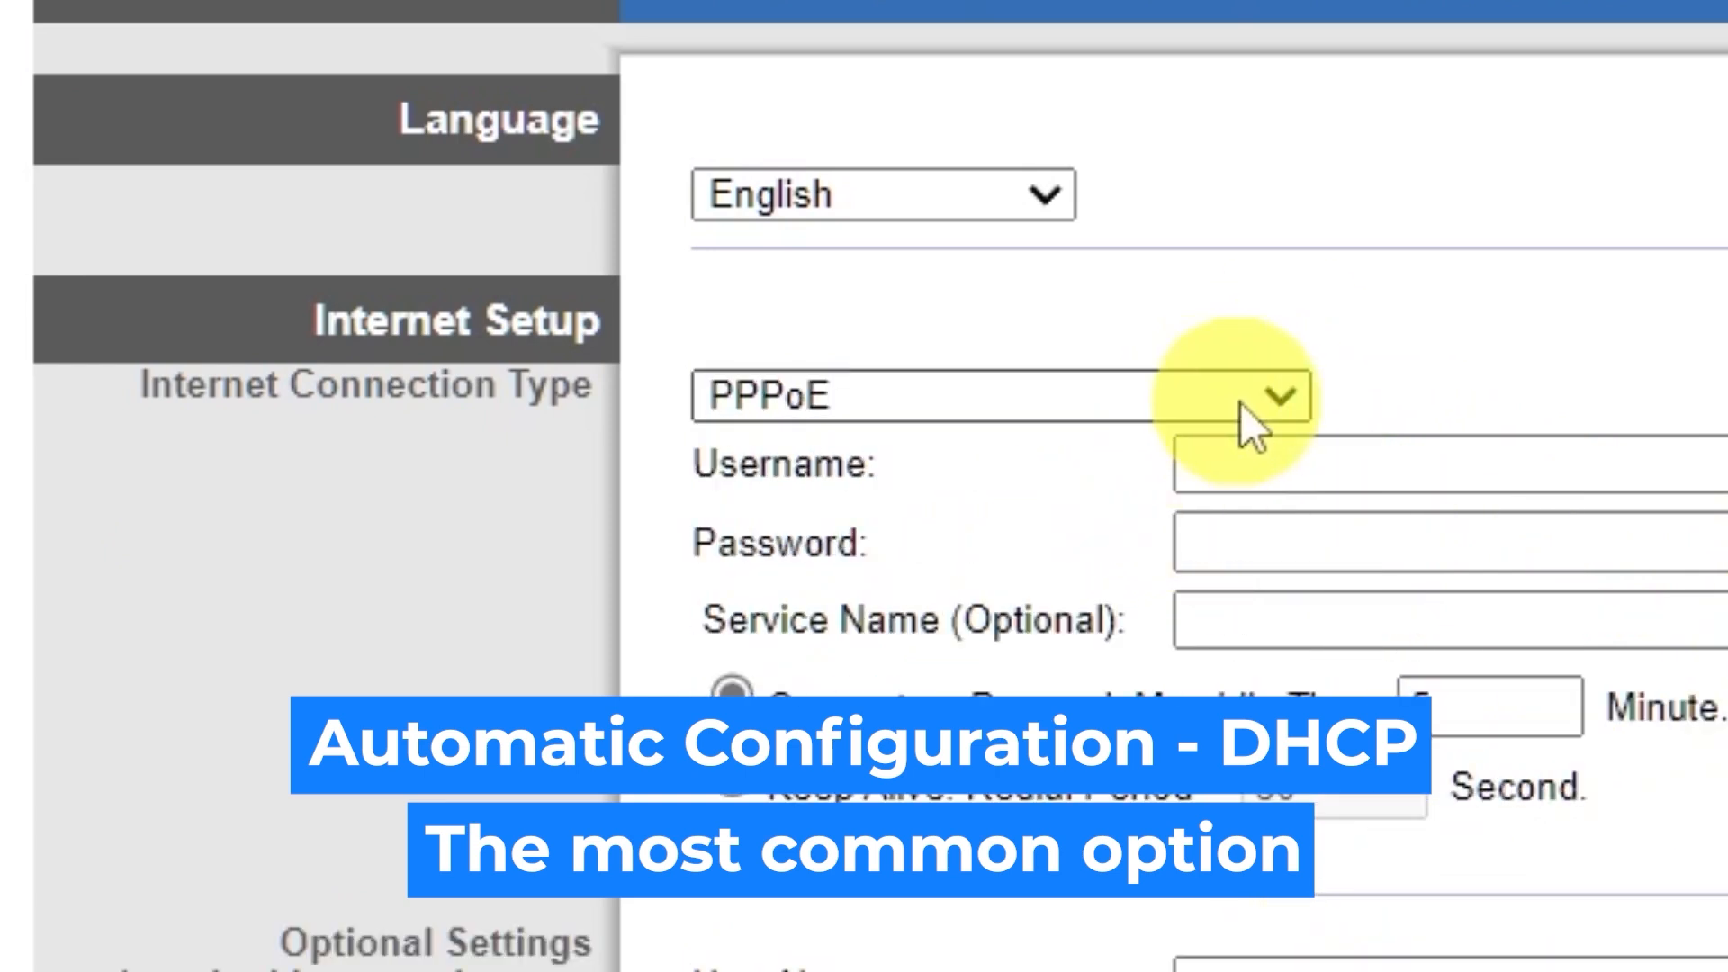
left_click(1250, 398)
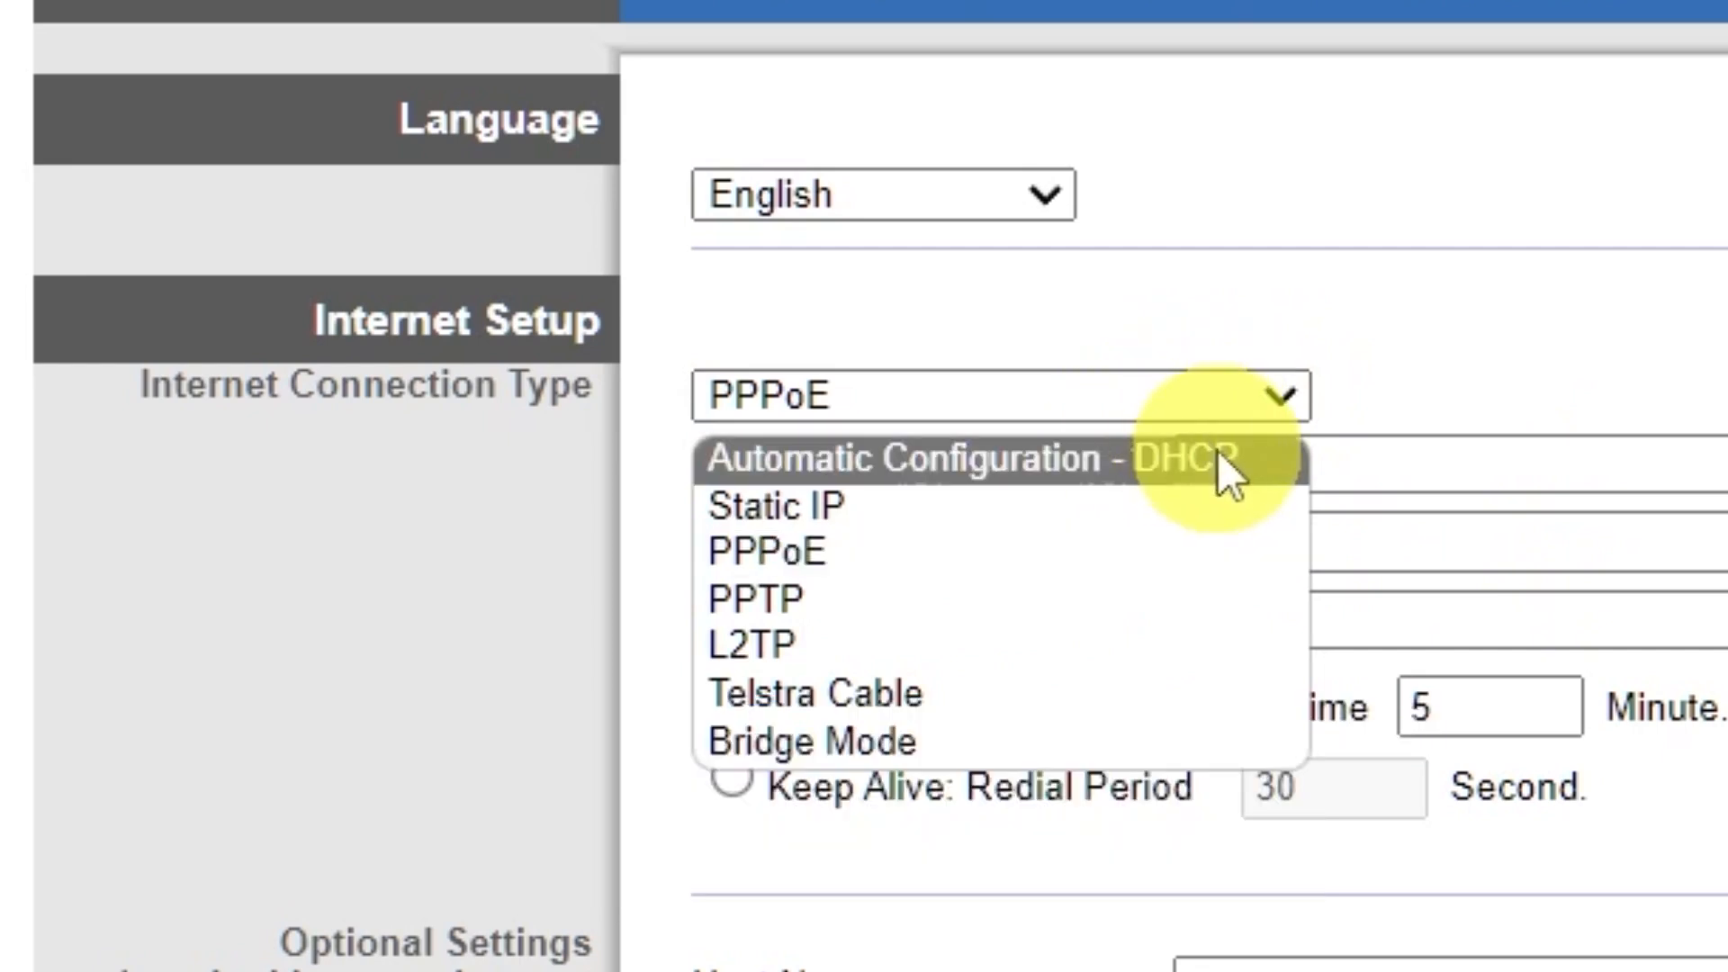
left_click(1217, 452)
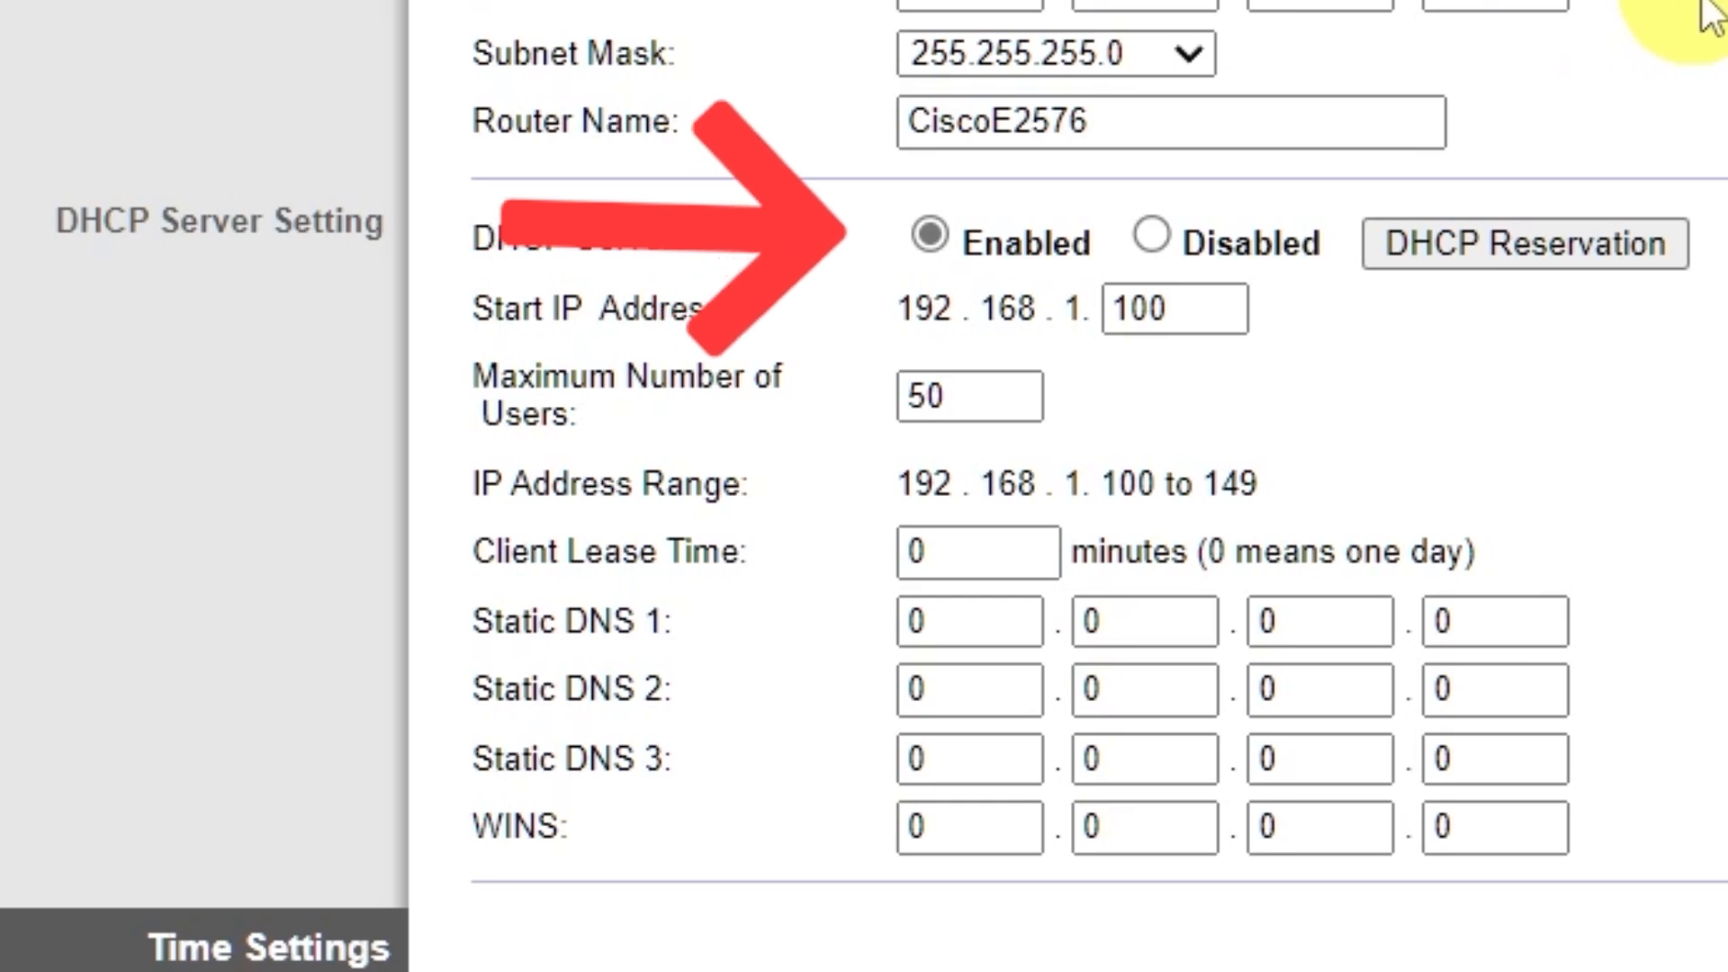
Step: Set the router's time zone to (GMT-09:00) Alaska, save the basic setup, and continue past the confirmation
scroll(1705, 14, "down", 5)
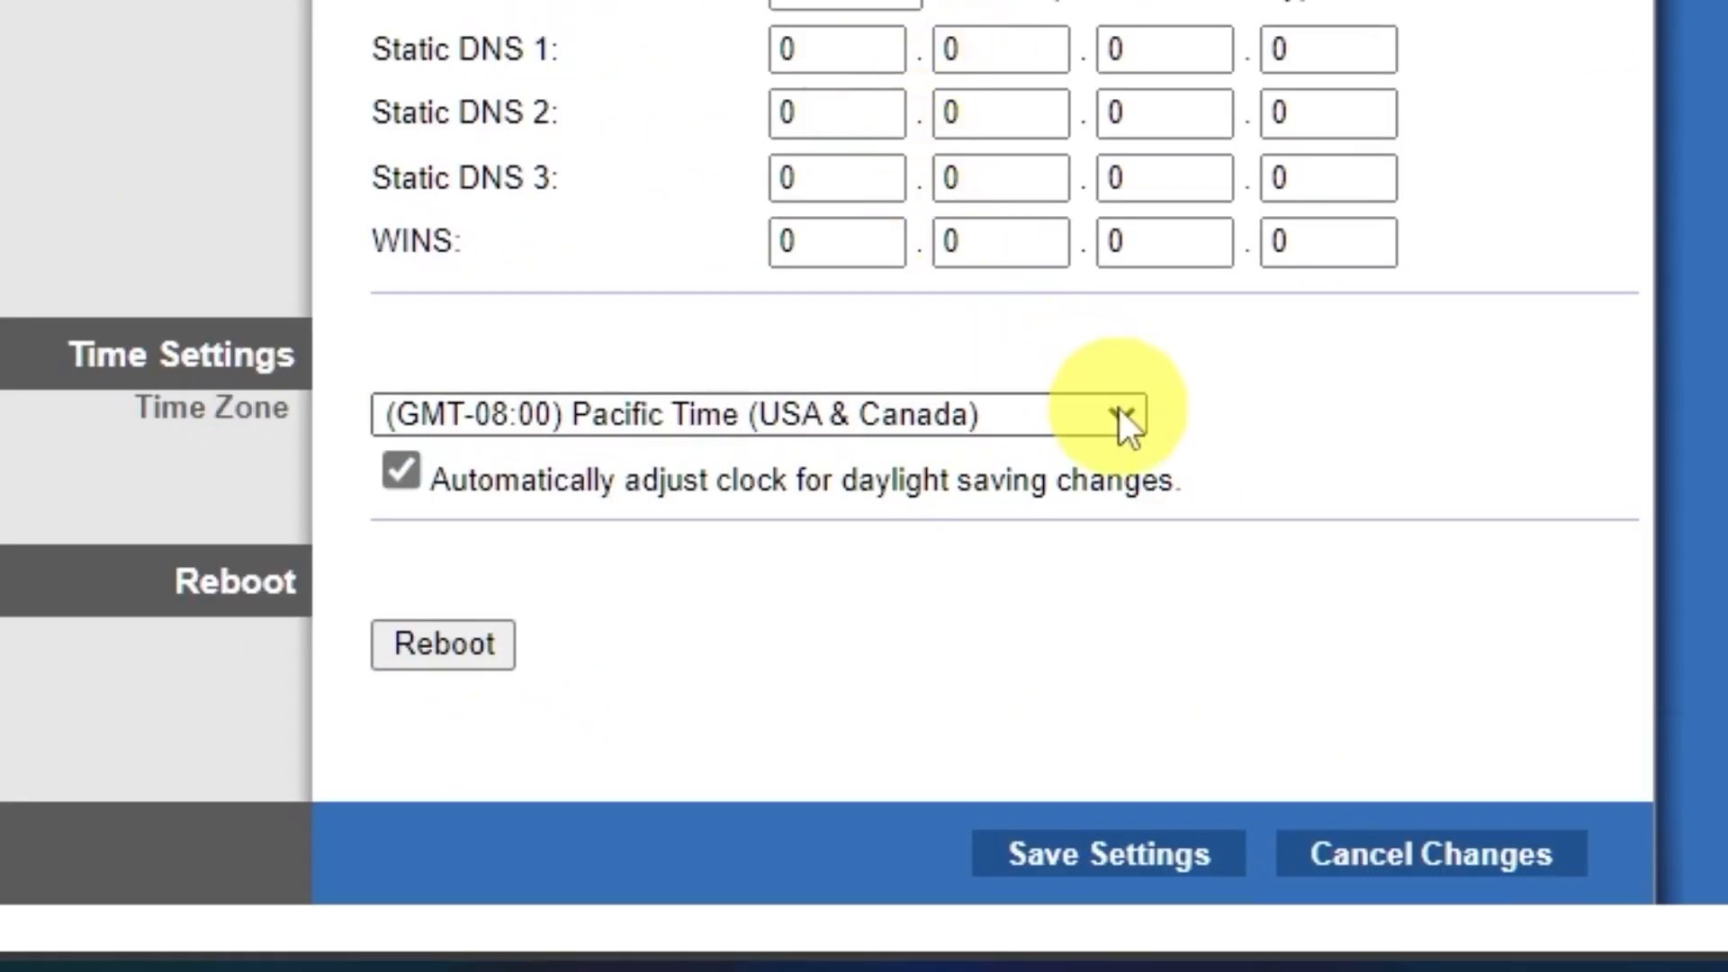
left_click(1125, 418)
scroll(950, 54, "down", 6)
scroll(940, 54, "up", 6)
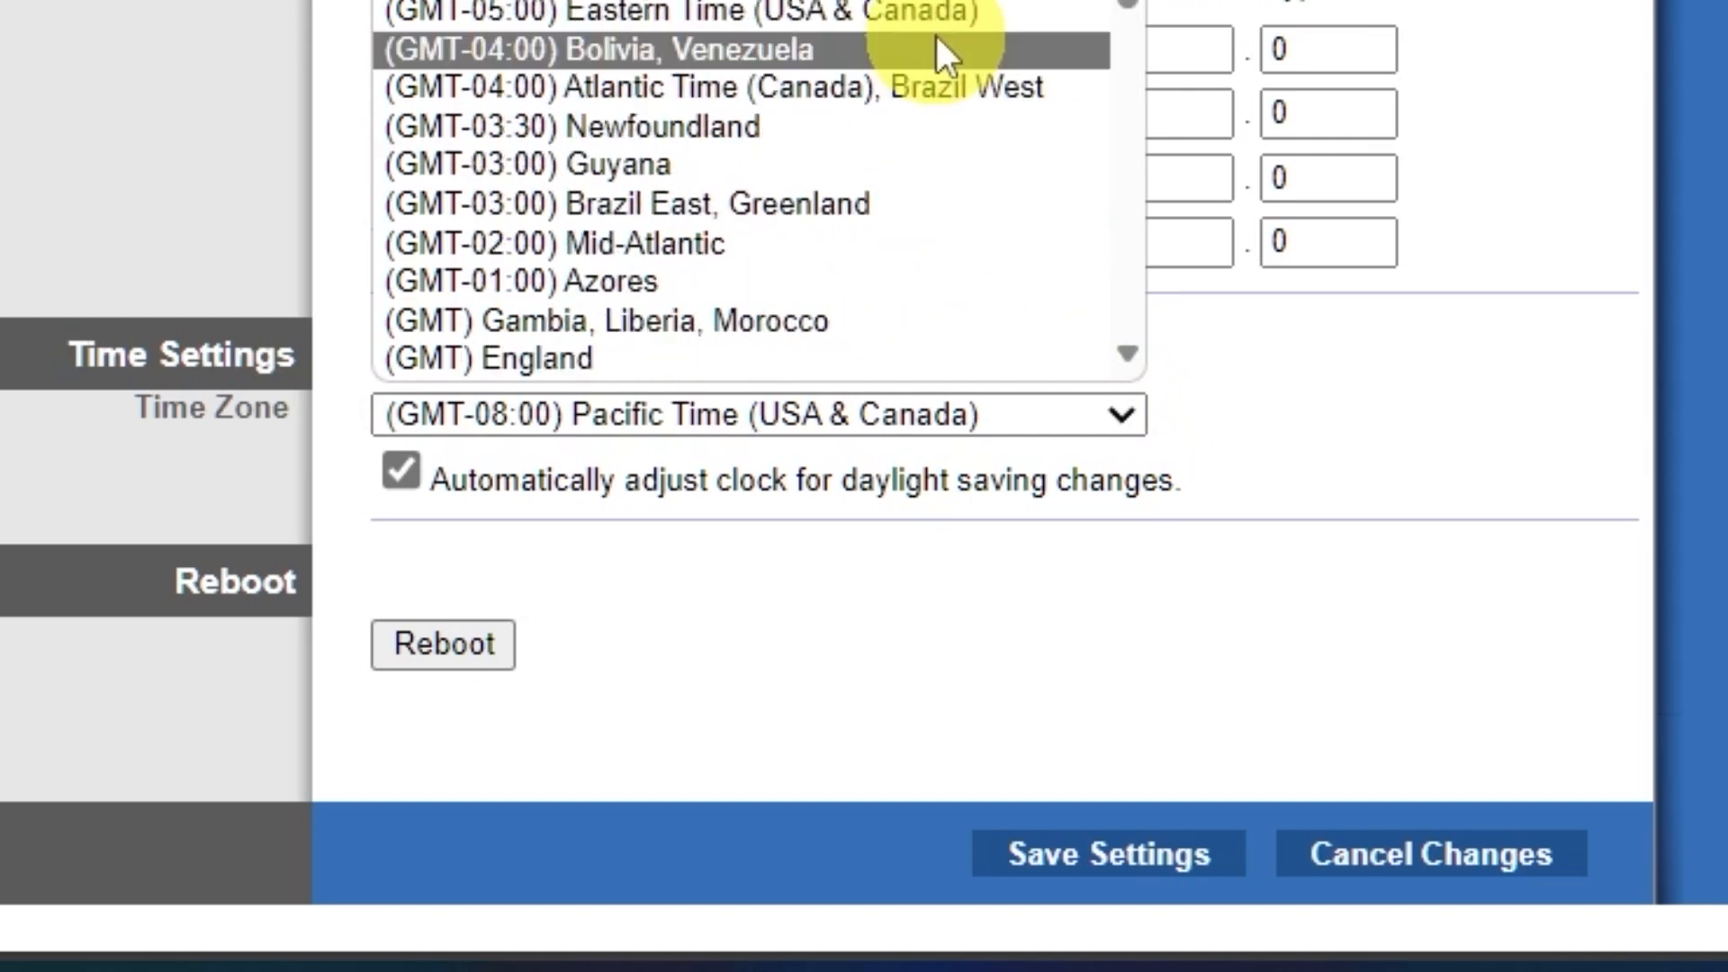
left_click(945, 0)
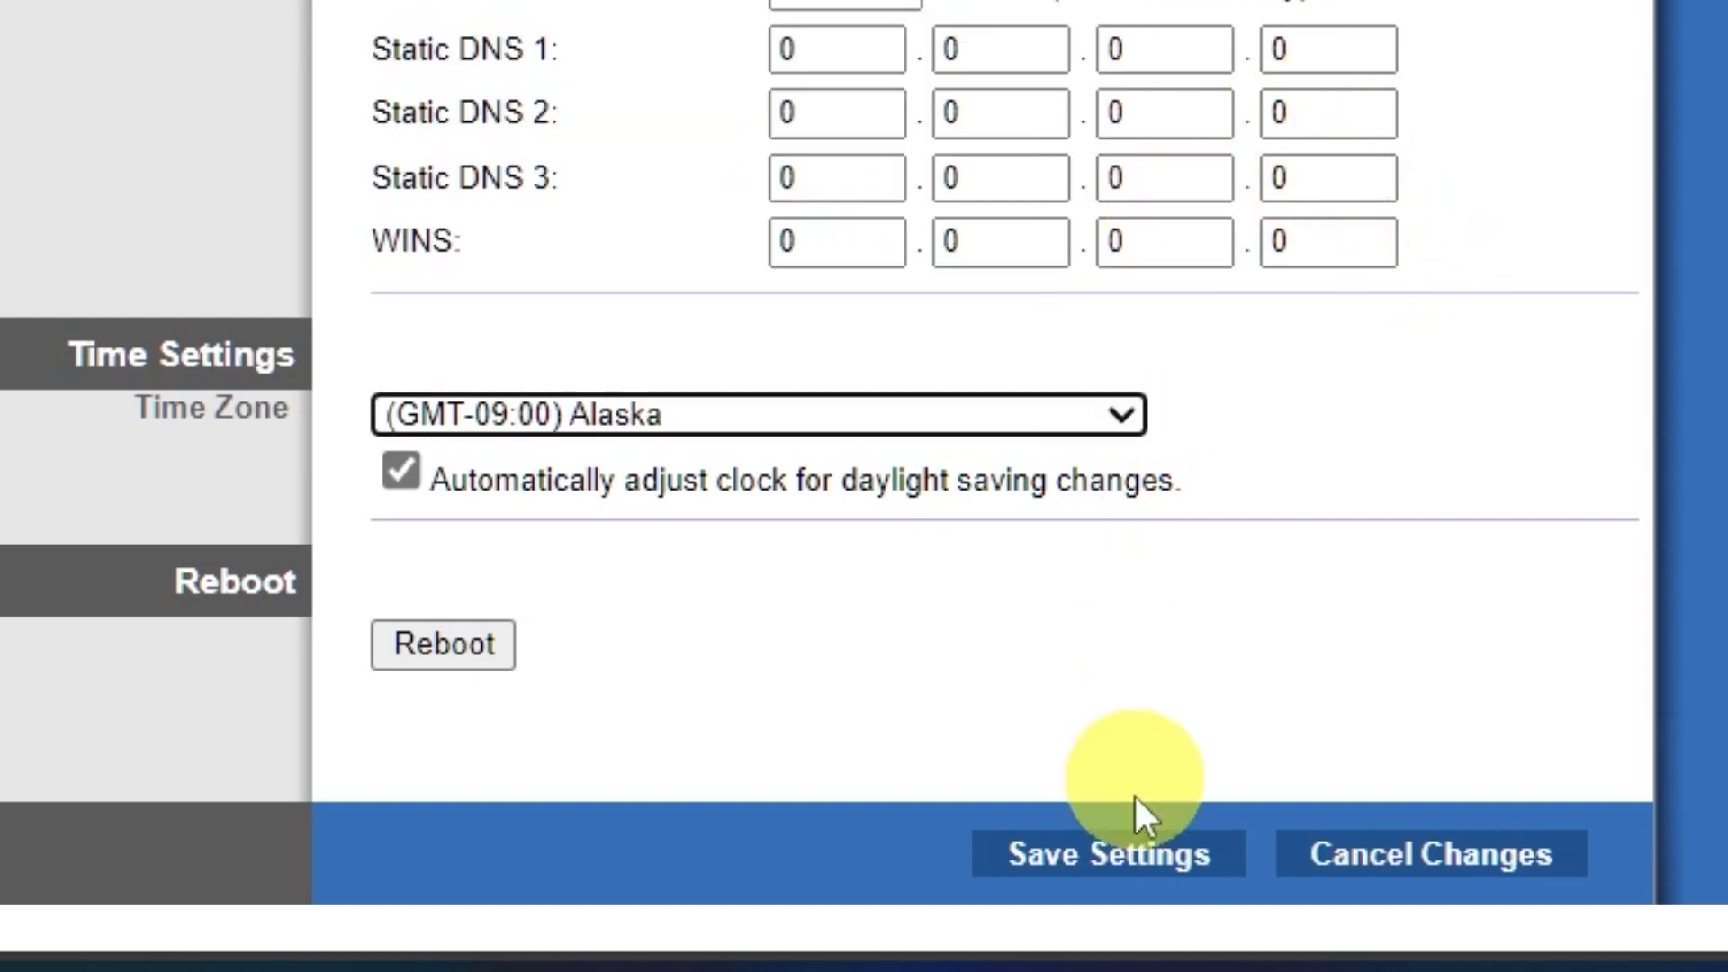
left_click(1148, 860)
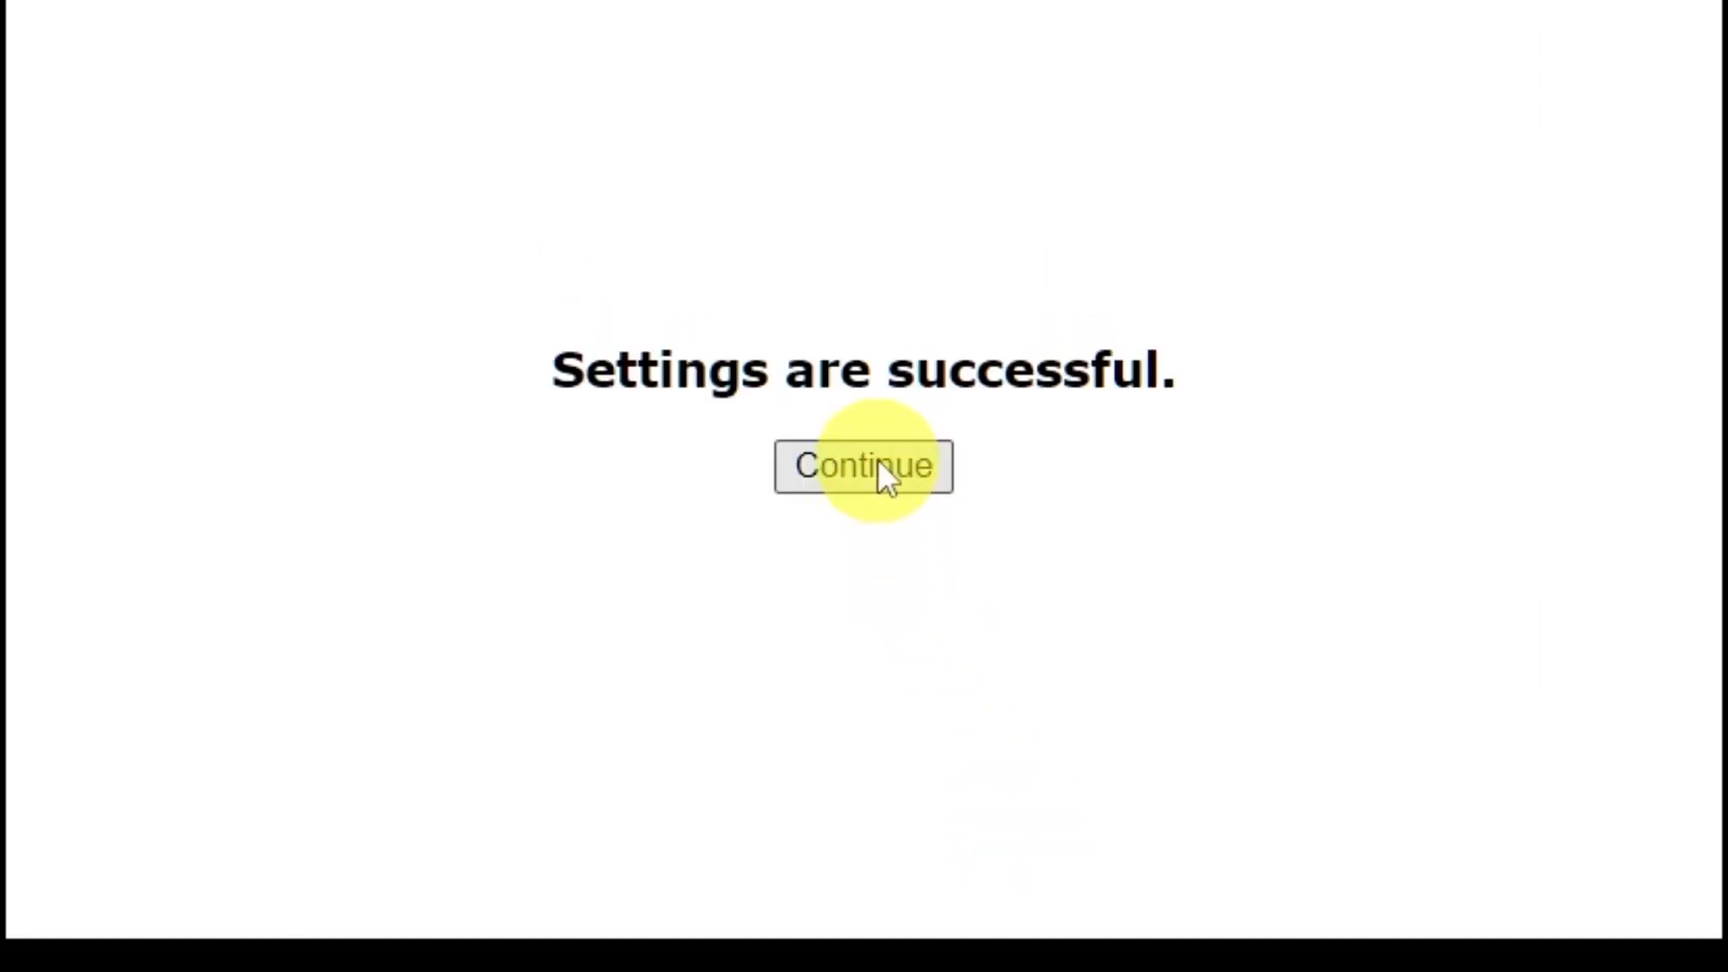
left_click(887, 477)
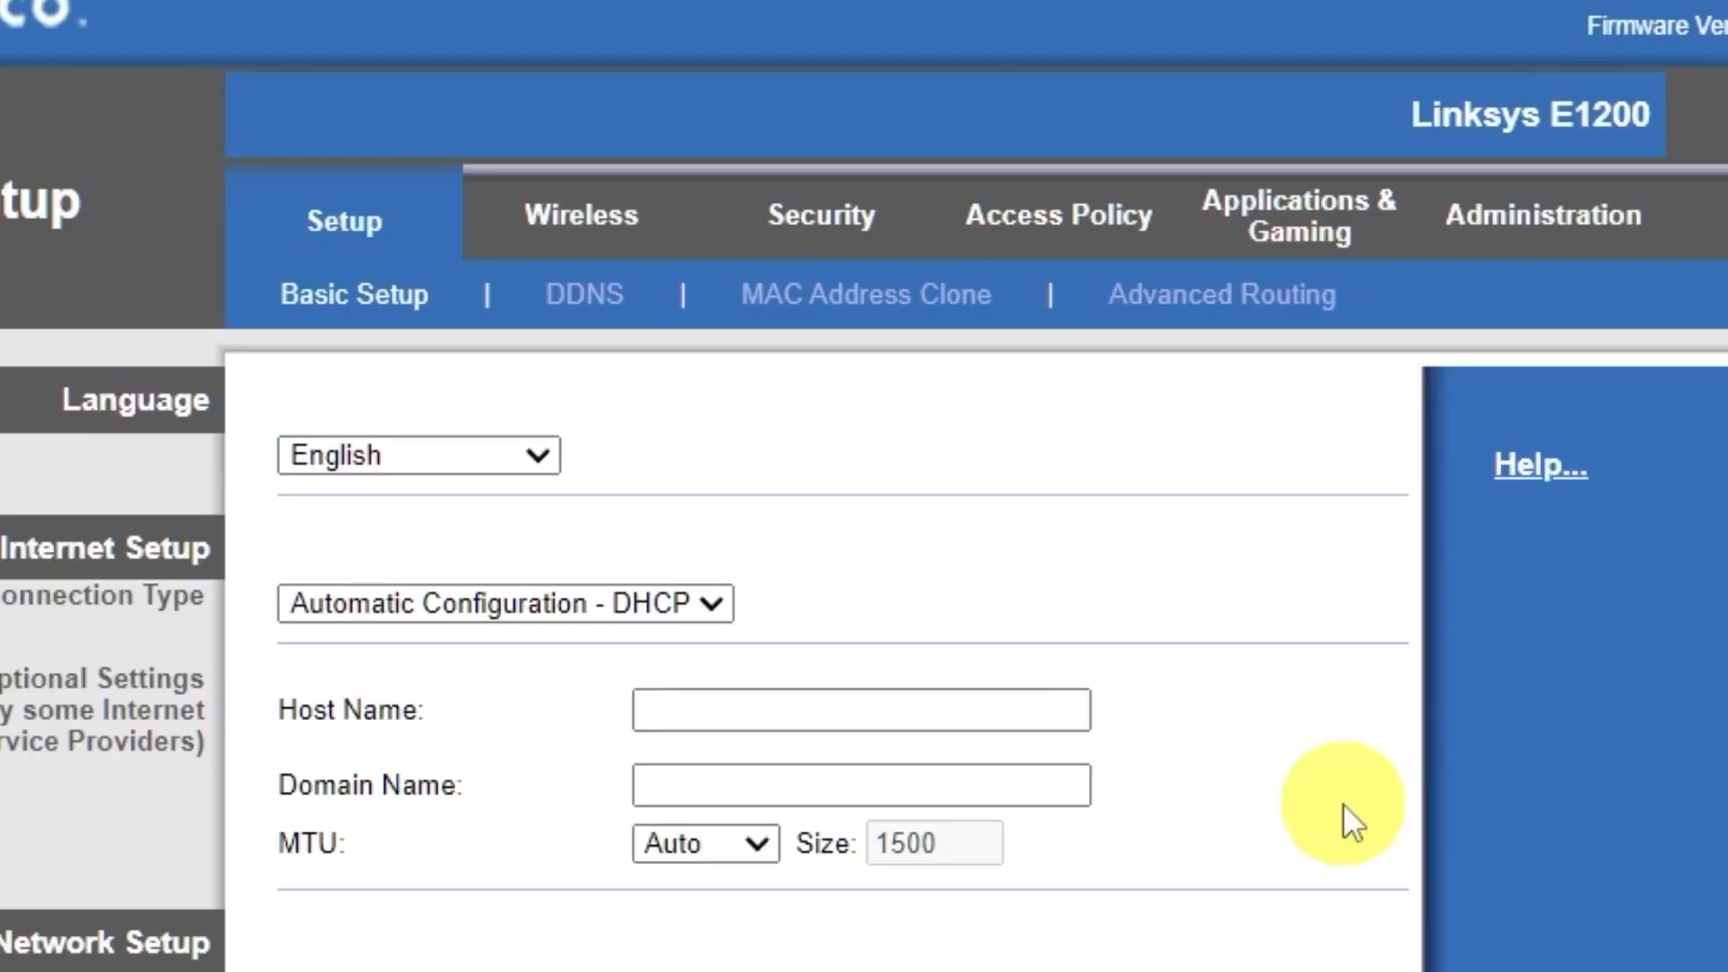
Step: Set the network name (SSID) to Cisco in manual wireless configuration, save the settings, and open the computer's Wi-Fi network list
left_click(585, 235)
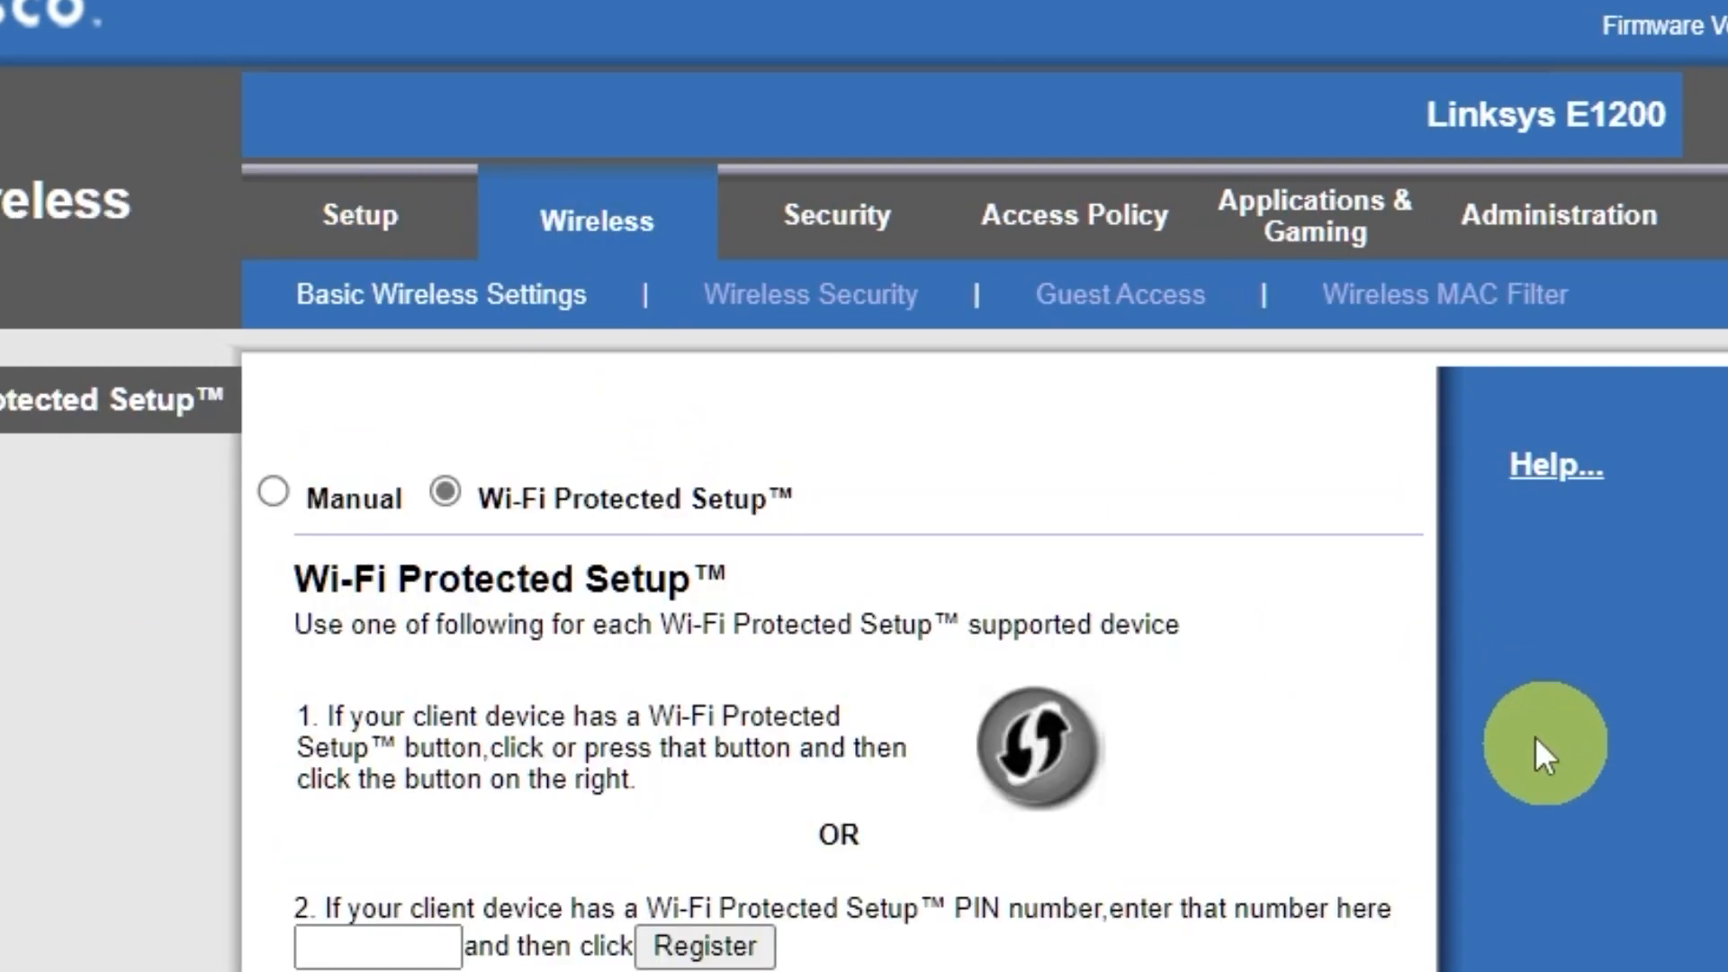
left_click(275, 492)
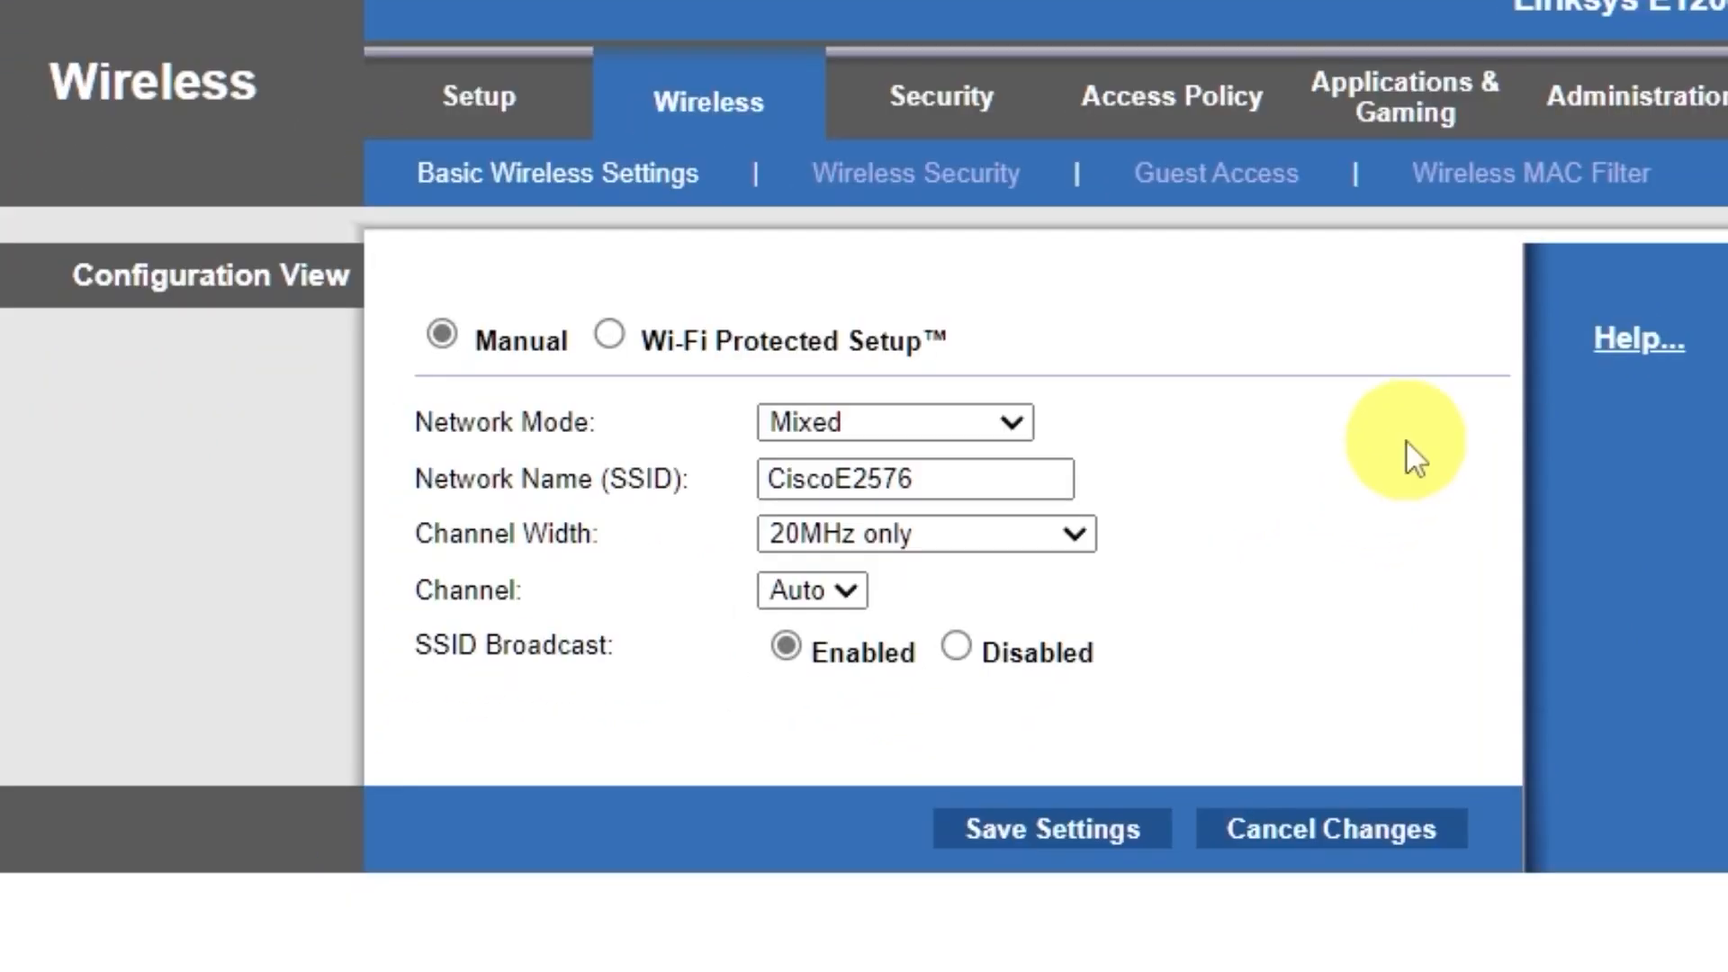
left_click_drag(835, 479, 1055, 481)
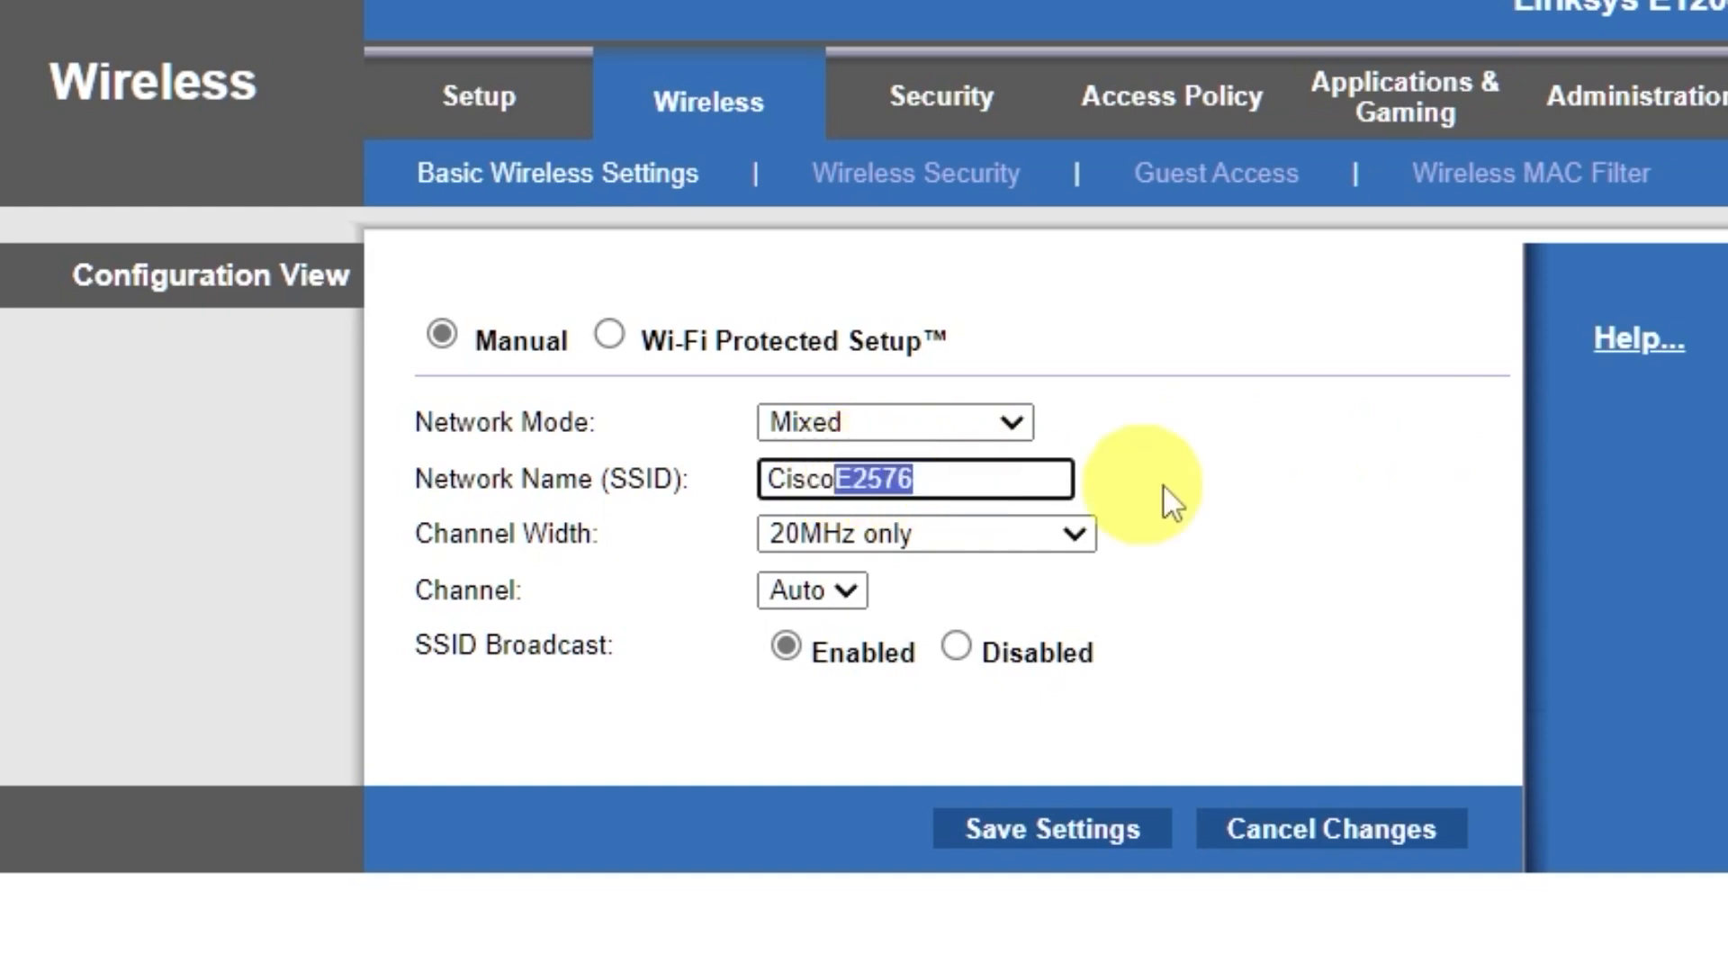
key("BackSpace")
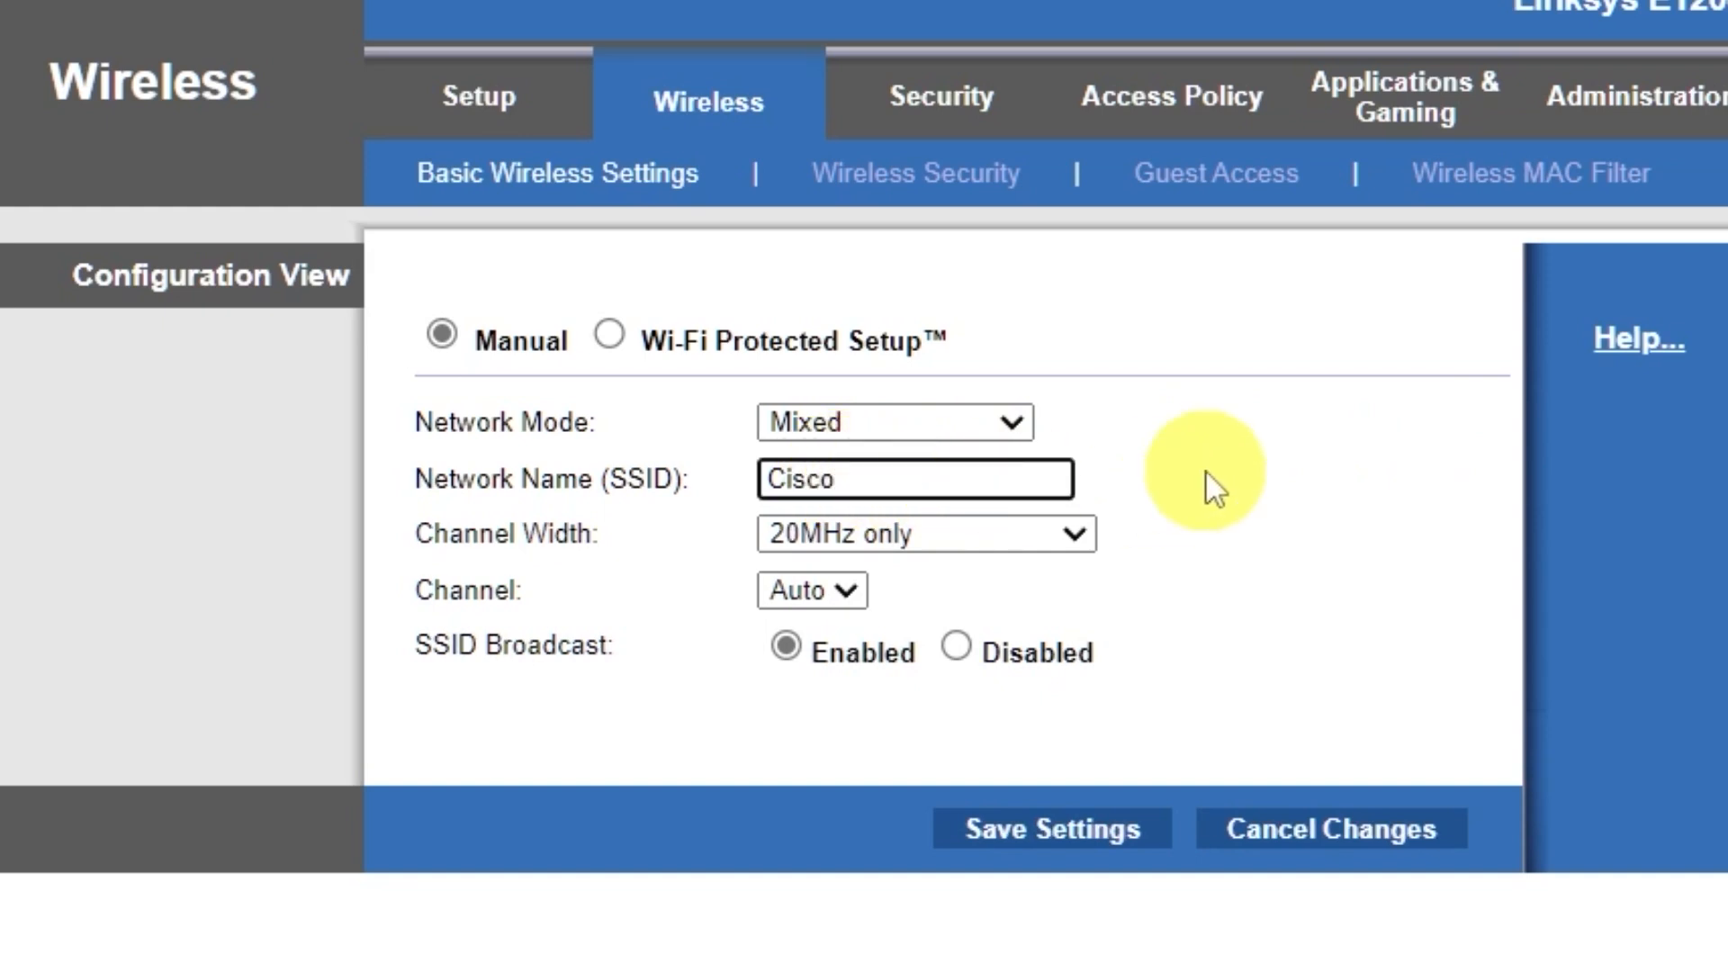
left_click(1066, 832)
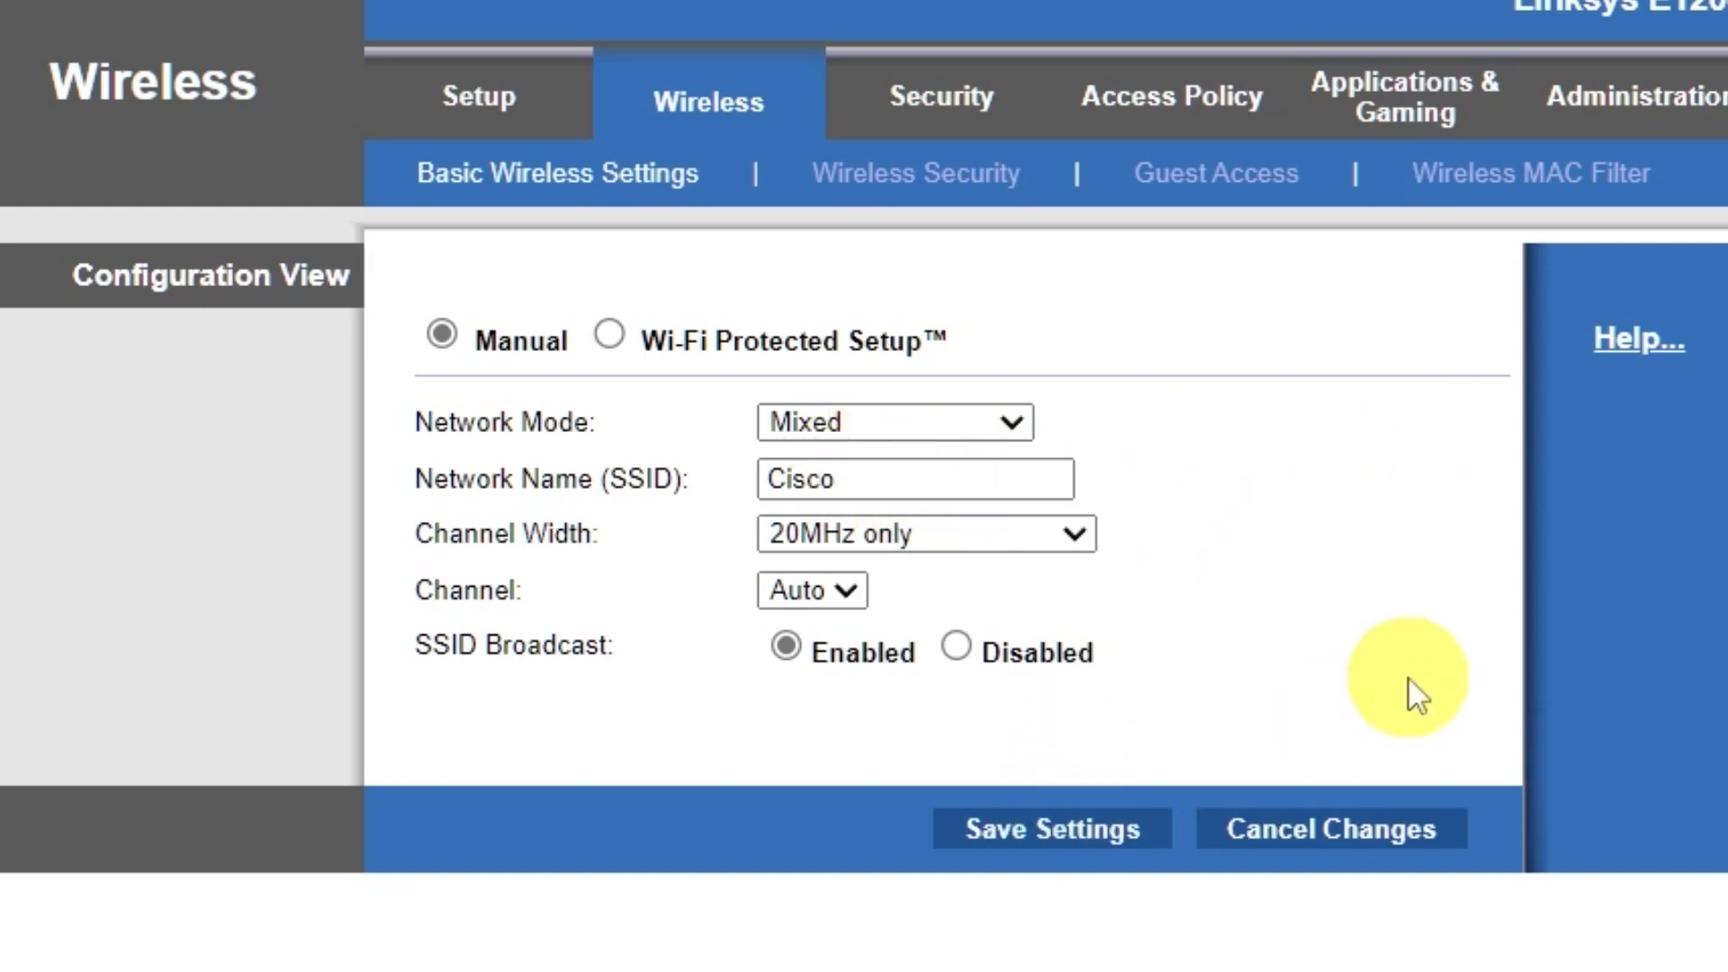
left_click(1007, 343)
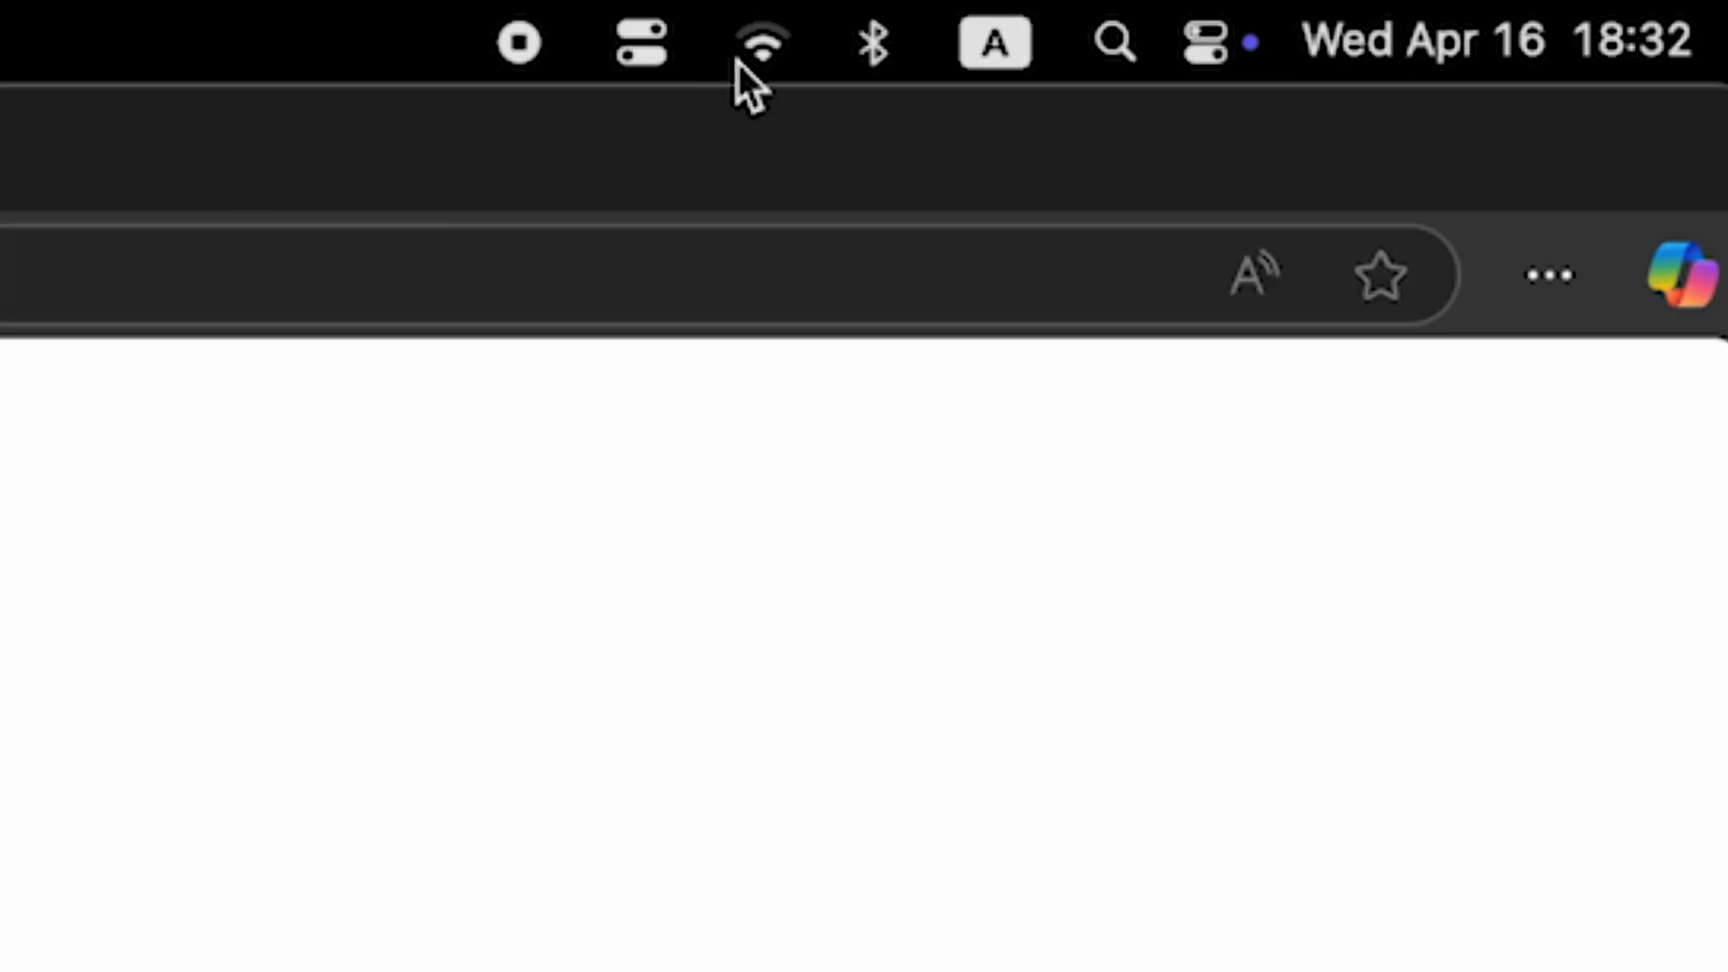
left_click(742, 52)
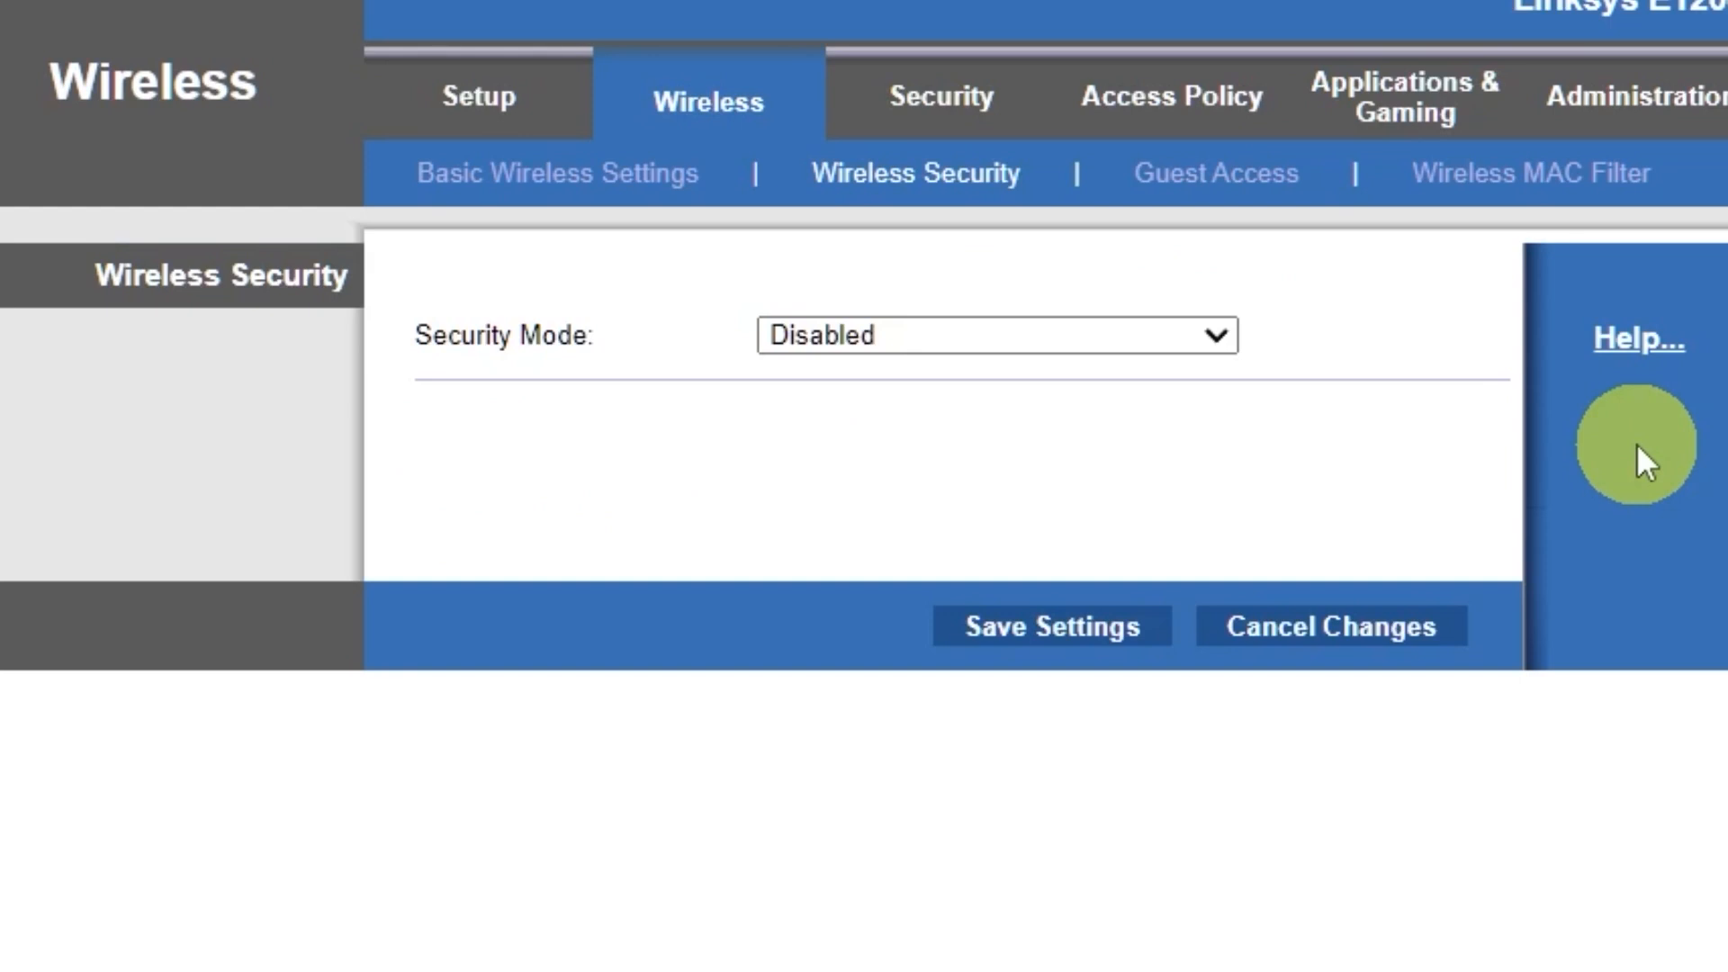
Step: Set the wireless security mode to WPA2/WPA Mixed Mode and enter the Wi-Fi passphrase
left_click(1204, 333)
left_click(1053, 379)
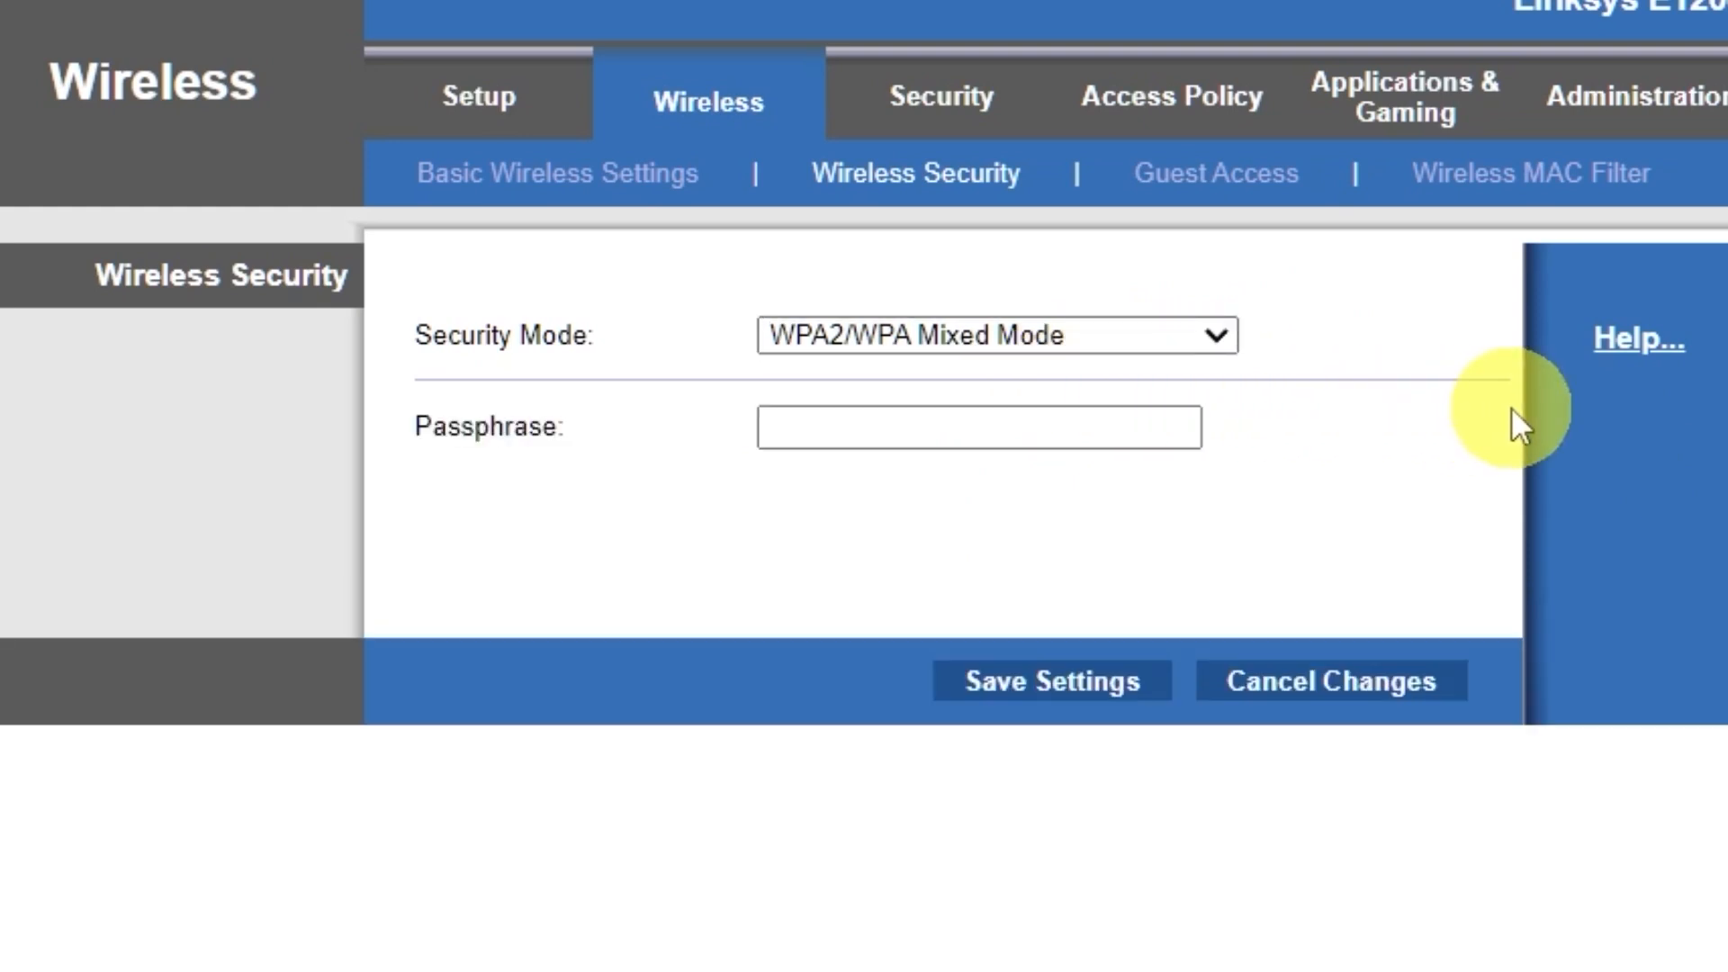
left_click(1111, 423)
type("123456789")
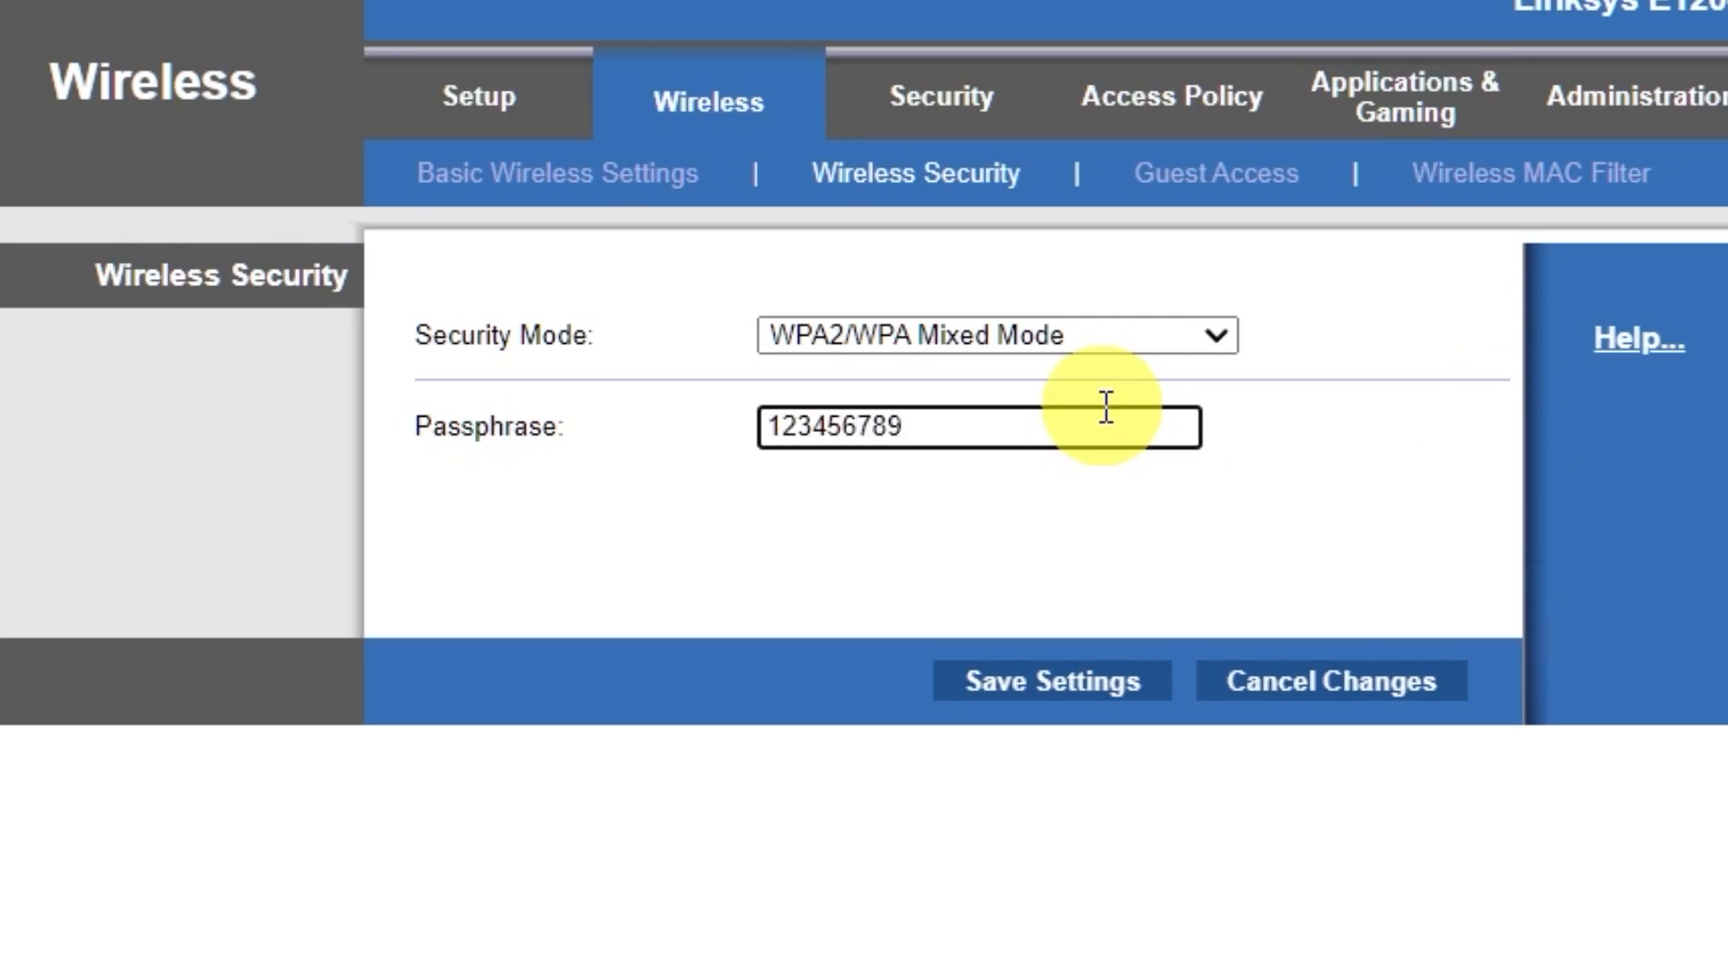
Step: Save the wireless security settings, continue past the confirmation, and open the computer's Wi-Fi network list
left_click(1050, 694)
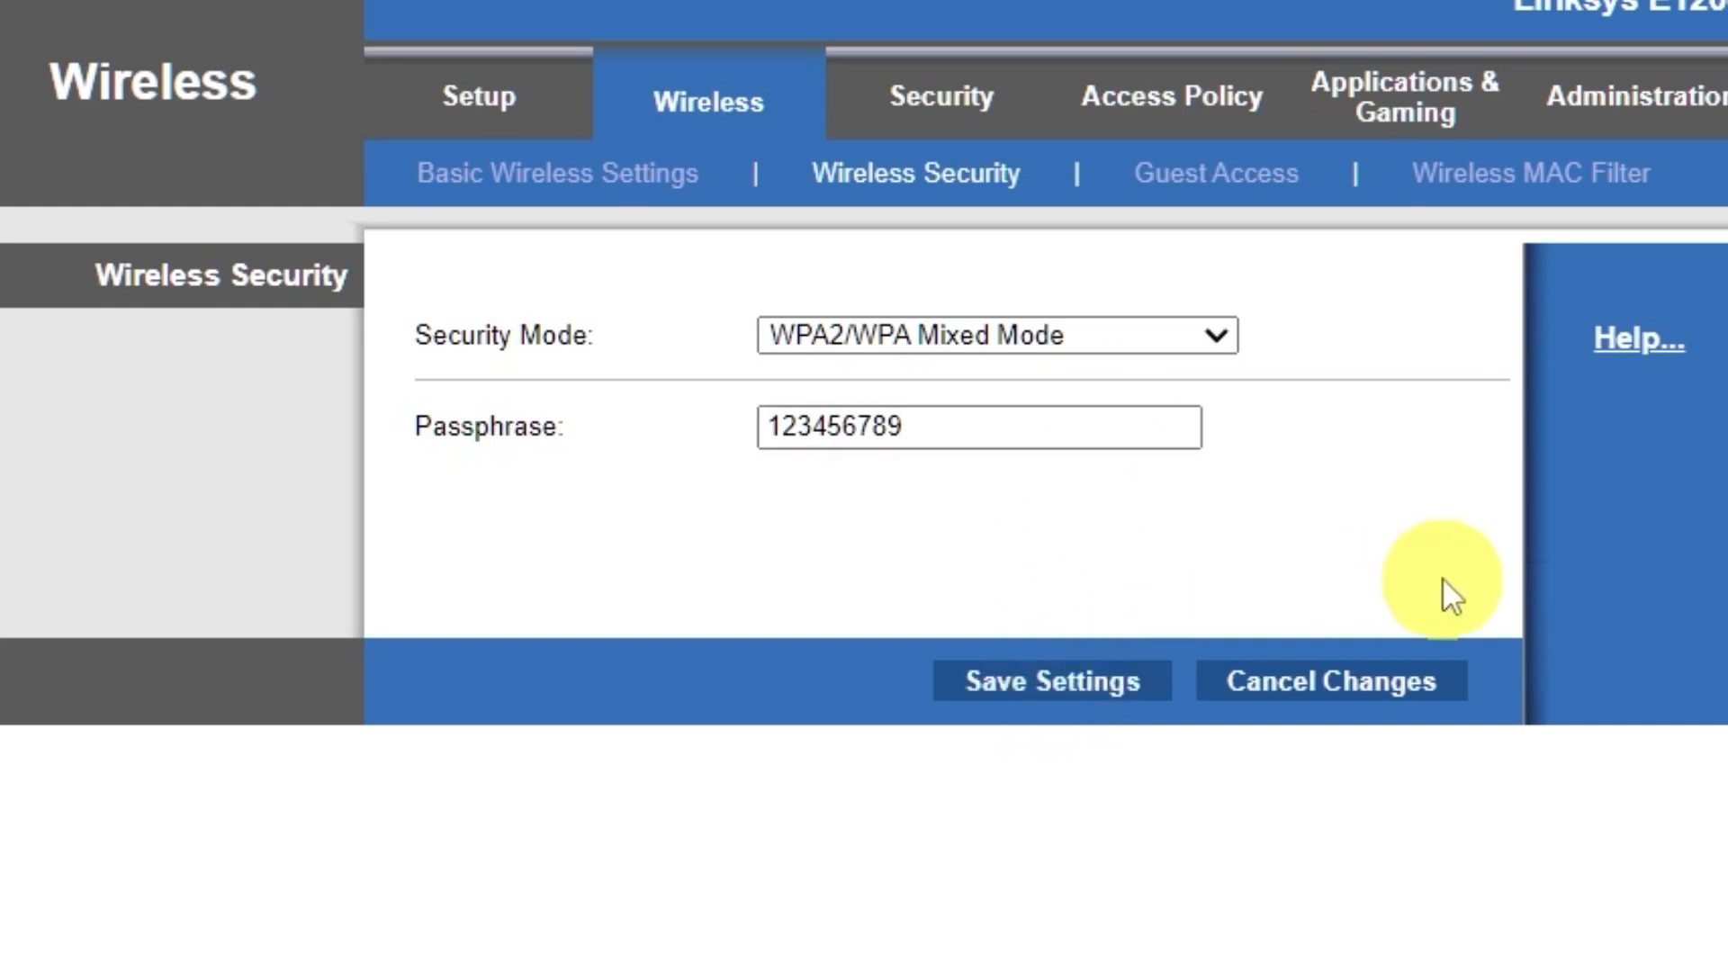
left_click(986, 340)
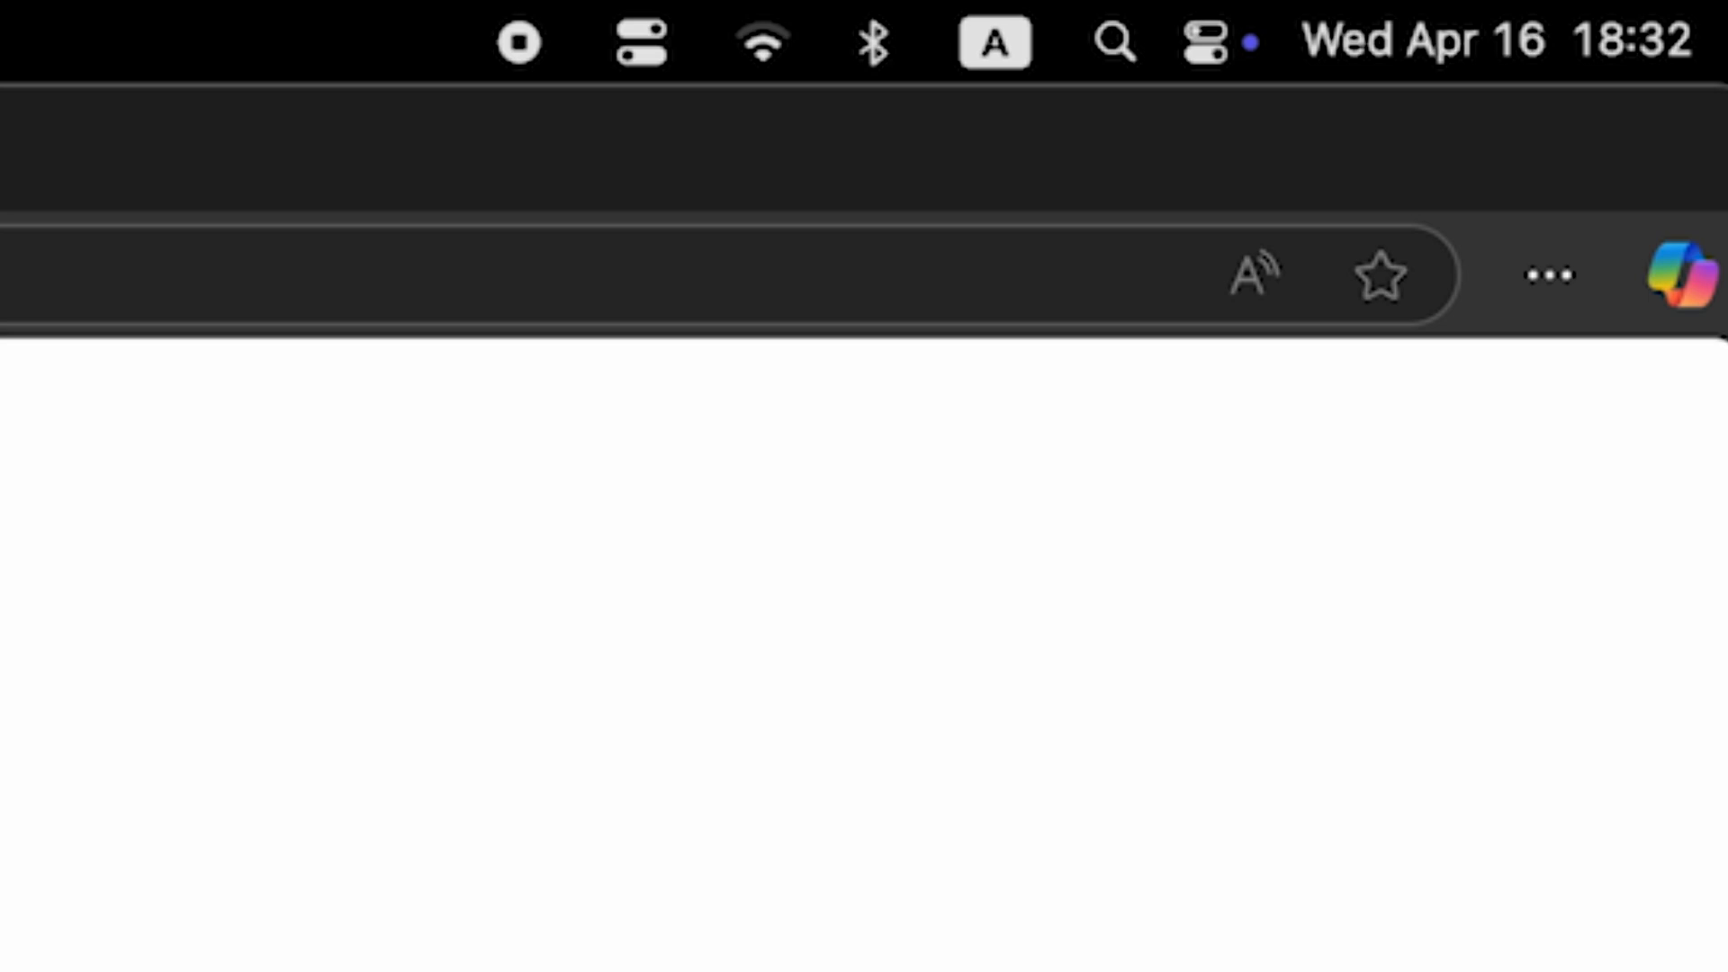
left_click(761, 49)
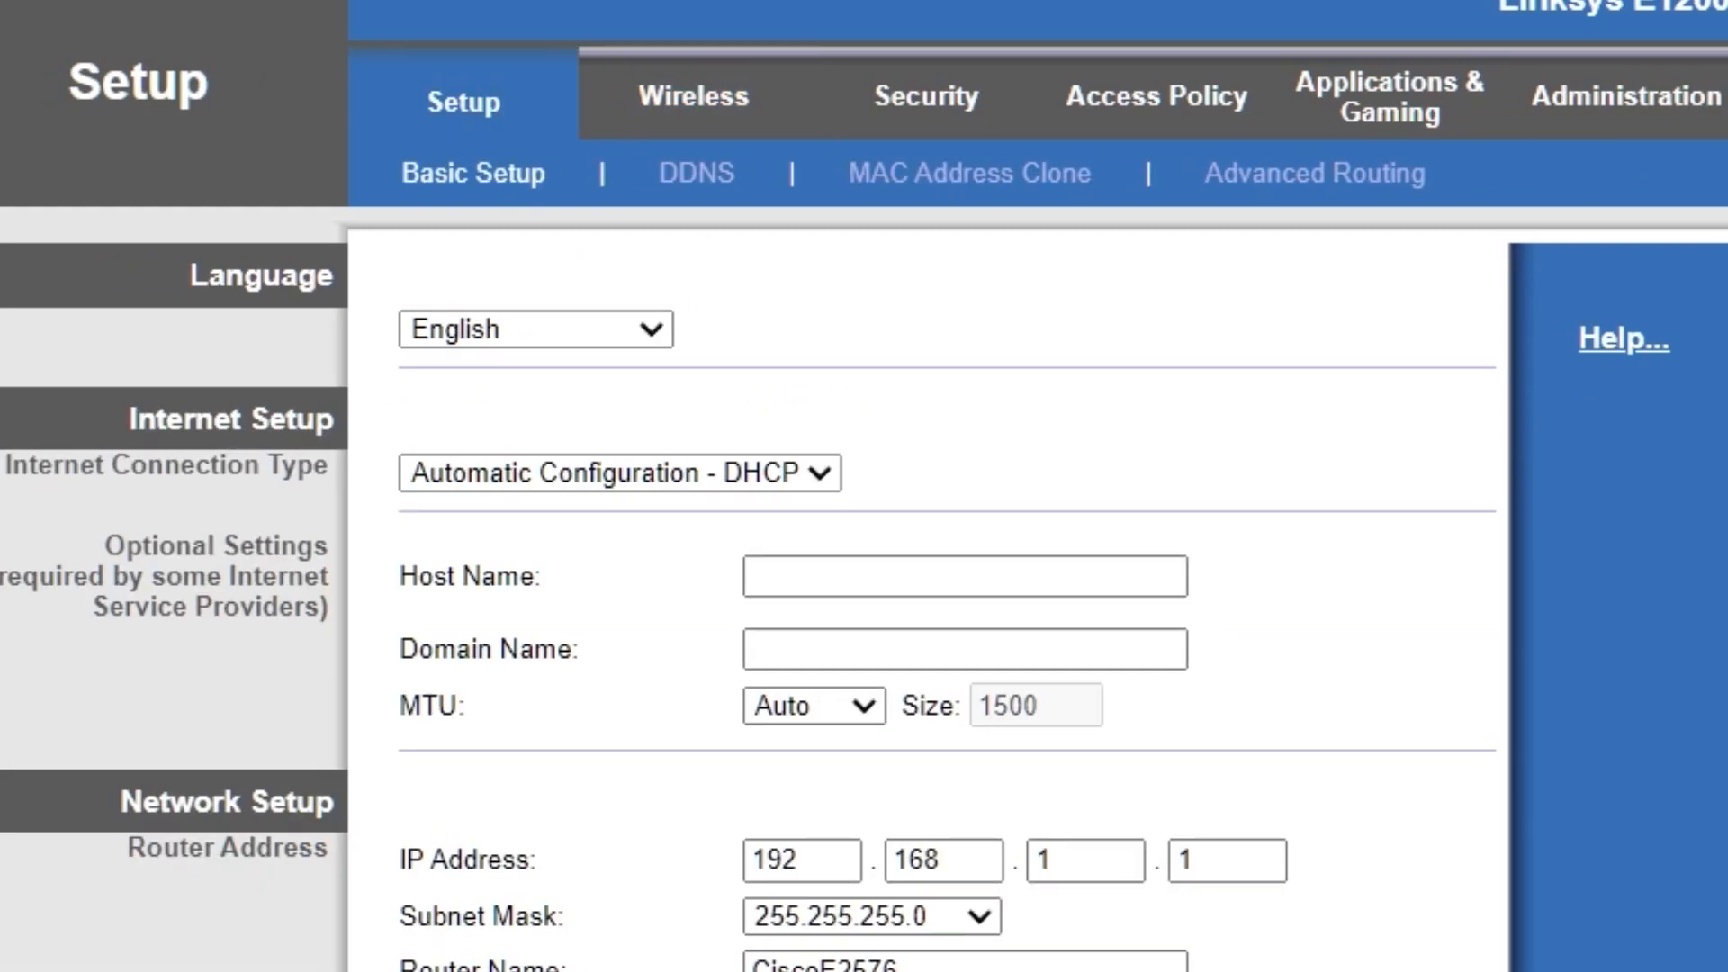
Step: Reboot the router from its basic setup page, and test internet access with a web search for "hhh" in a temporary browser tab
scroll(1434, 669, "down", 6)
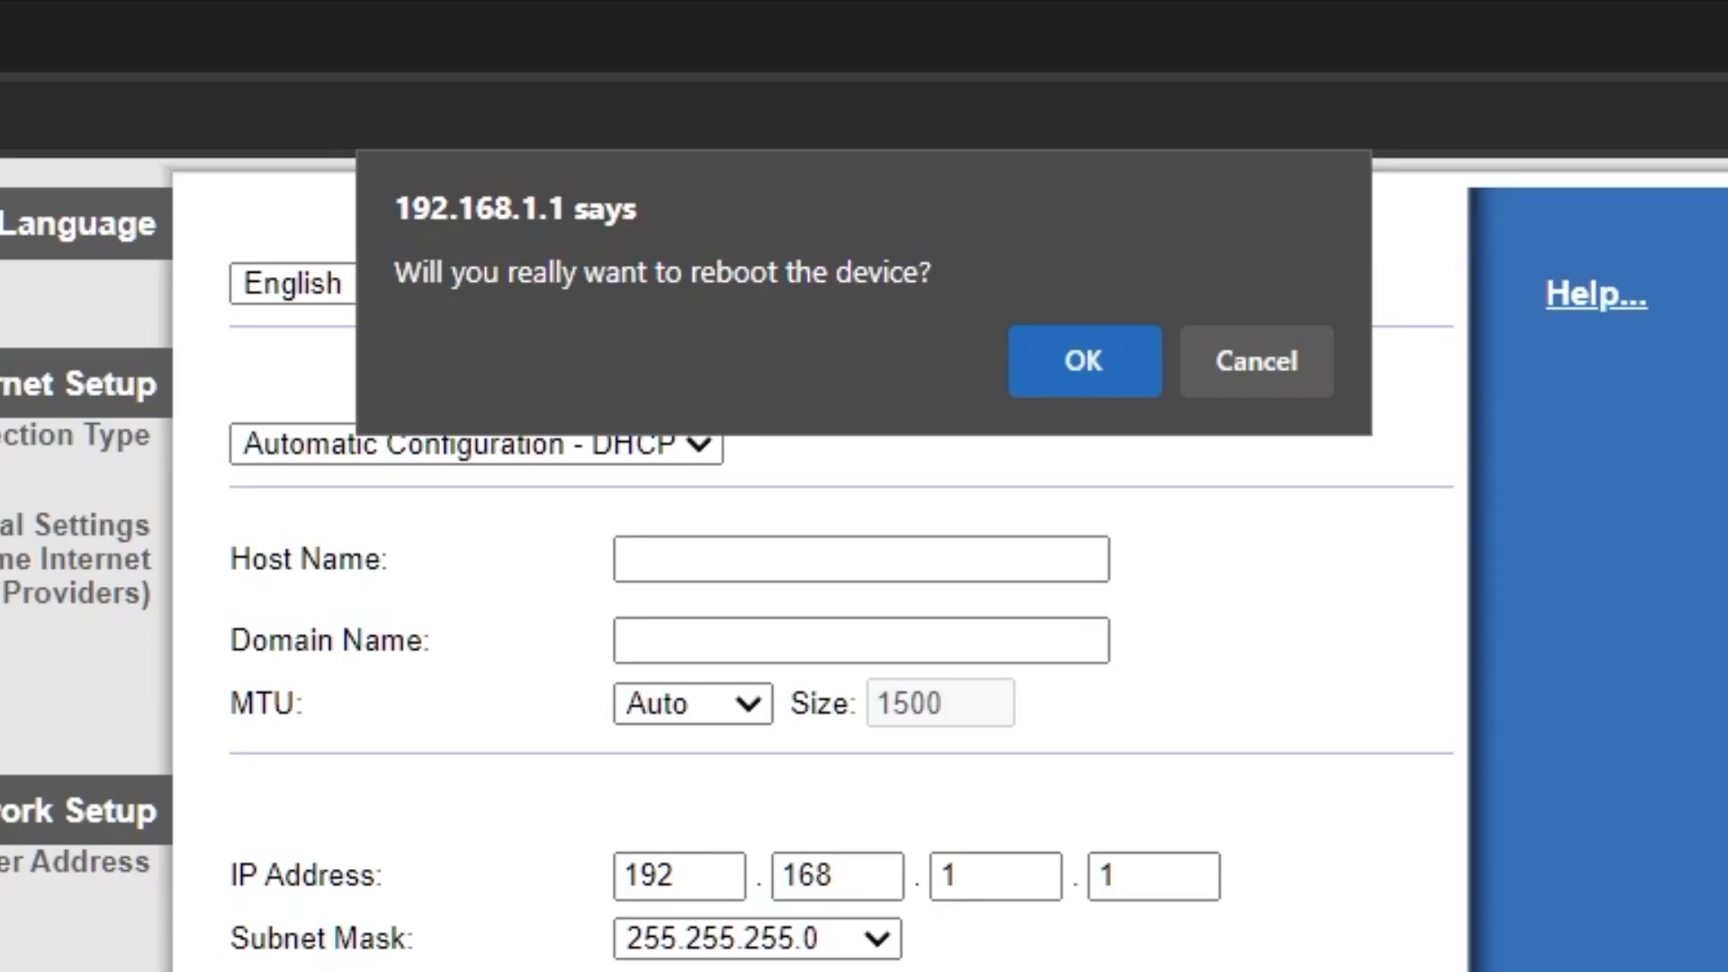
left_click(1083, 371)
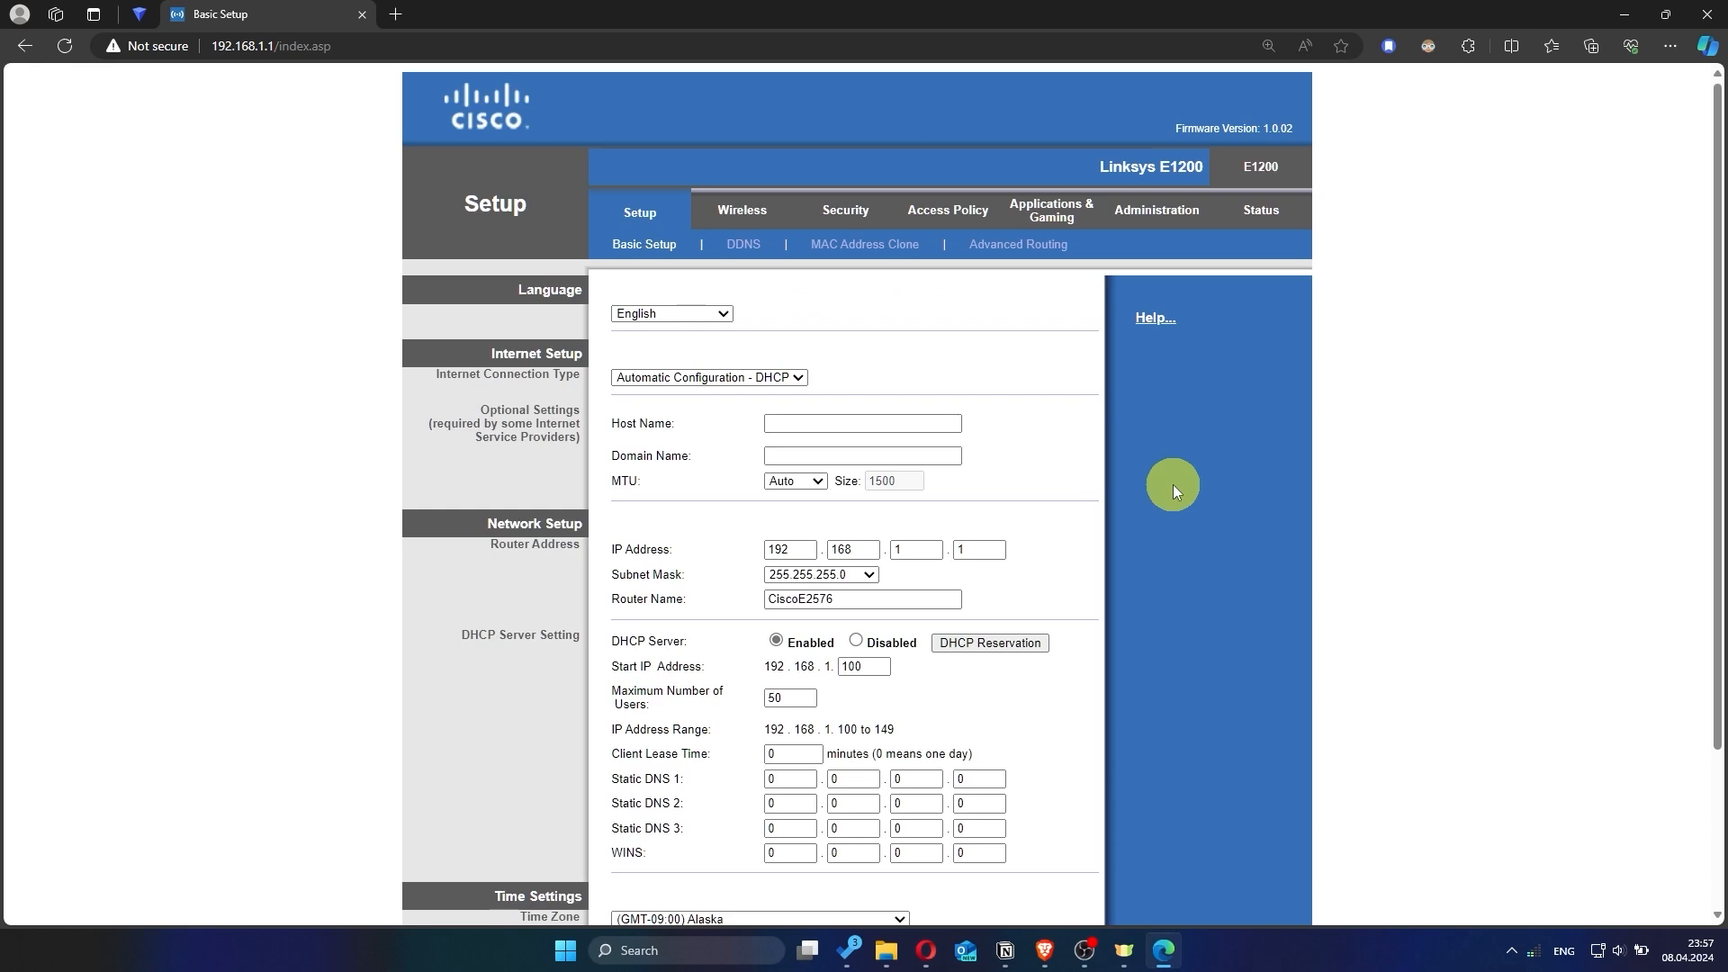
left_click(405, 13)
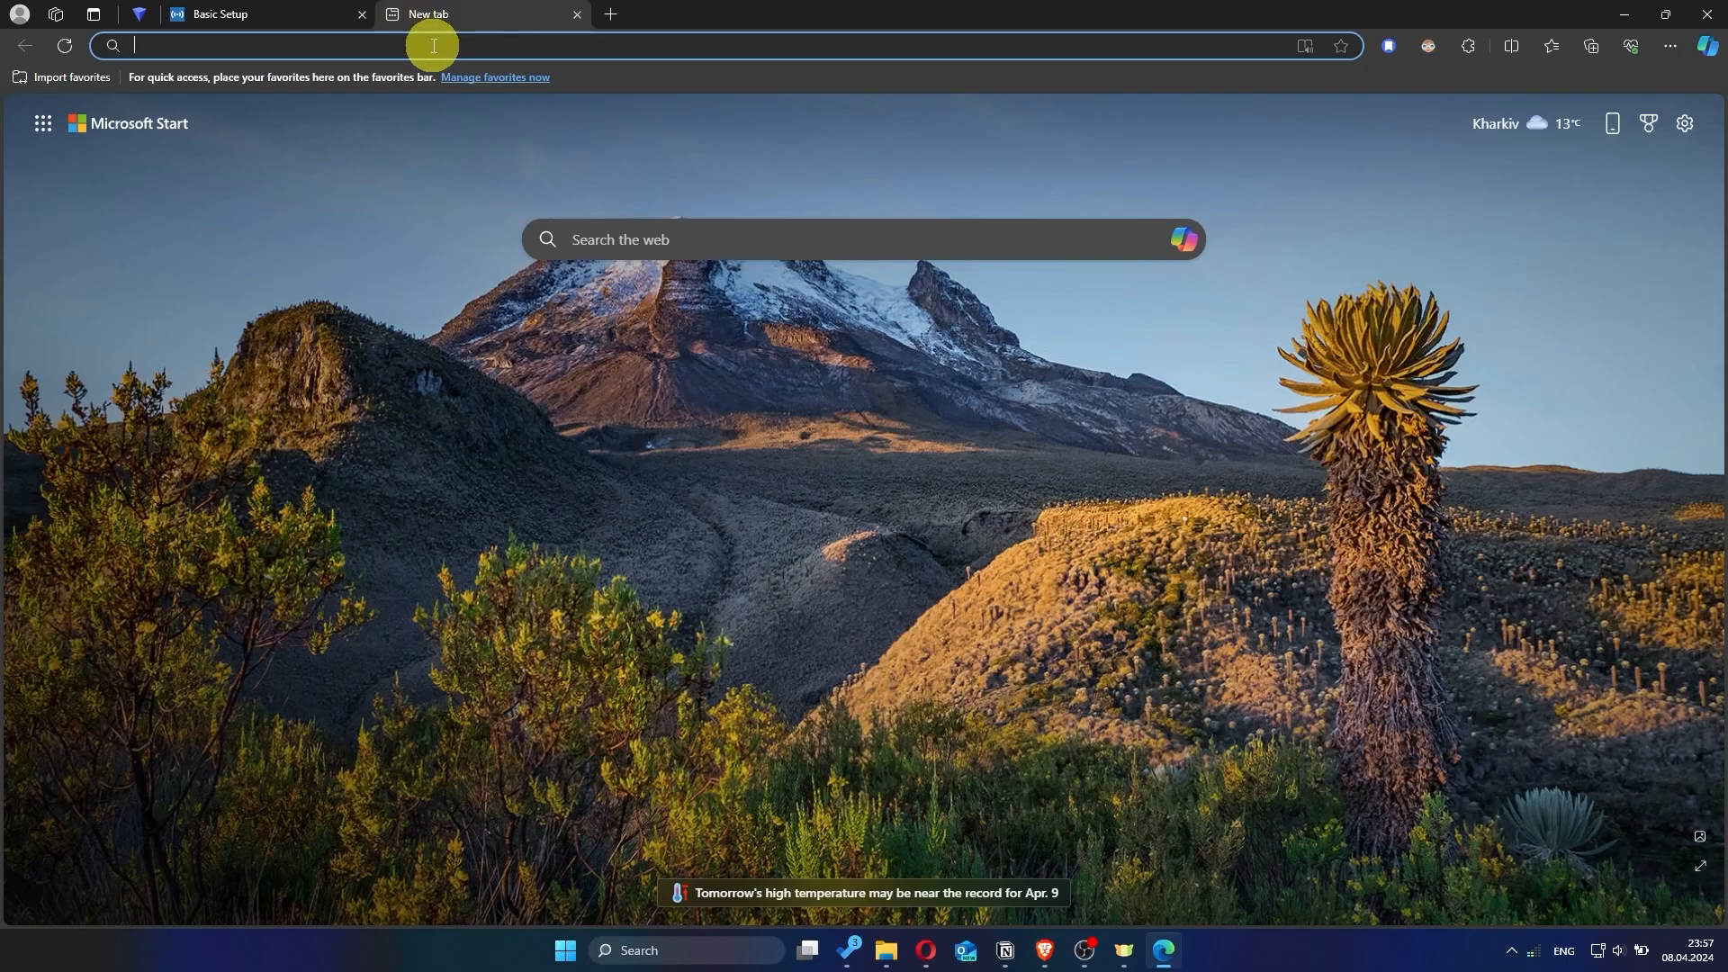
type("hhh")
key("Return")
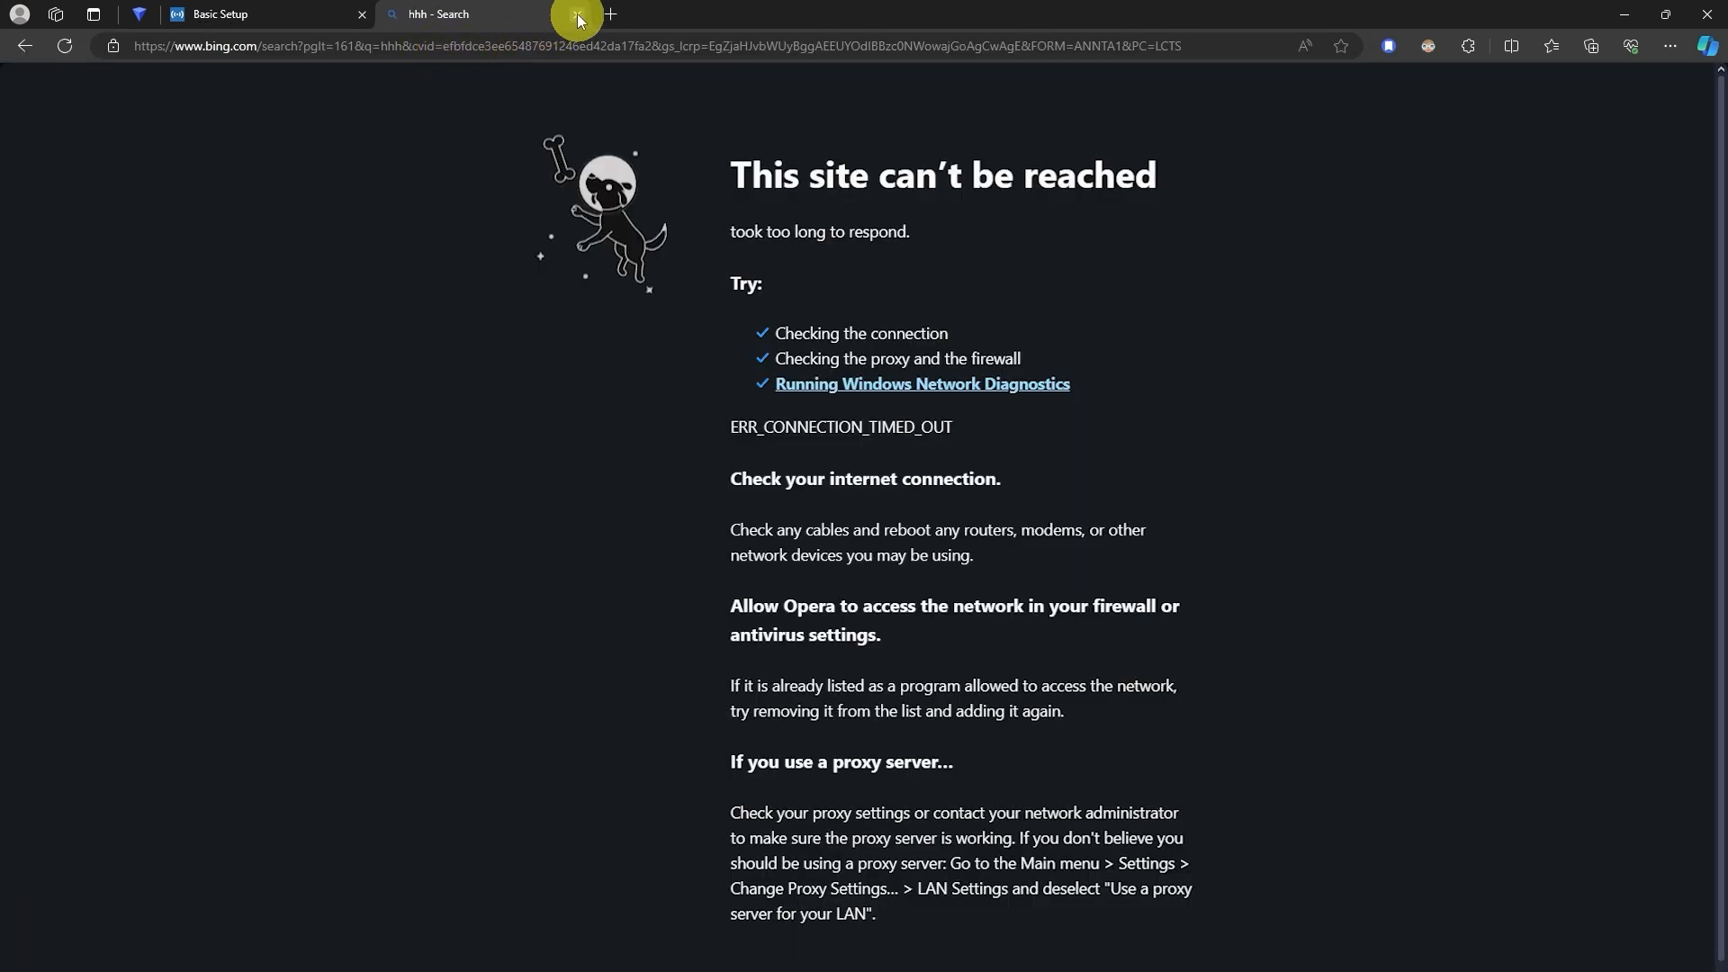
left_click(579, 15)
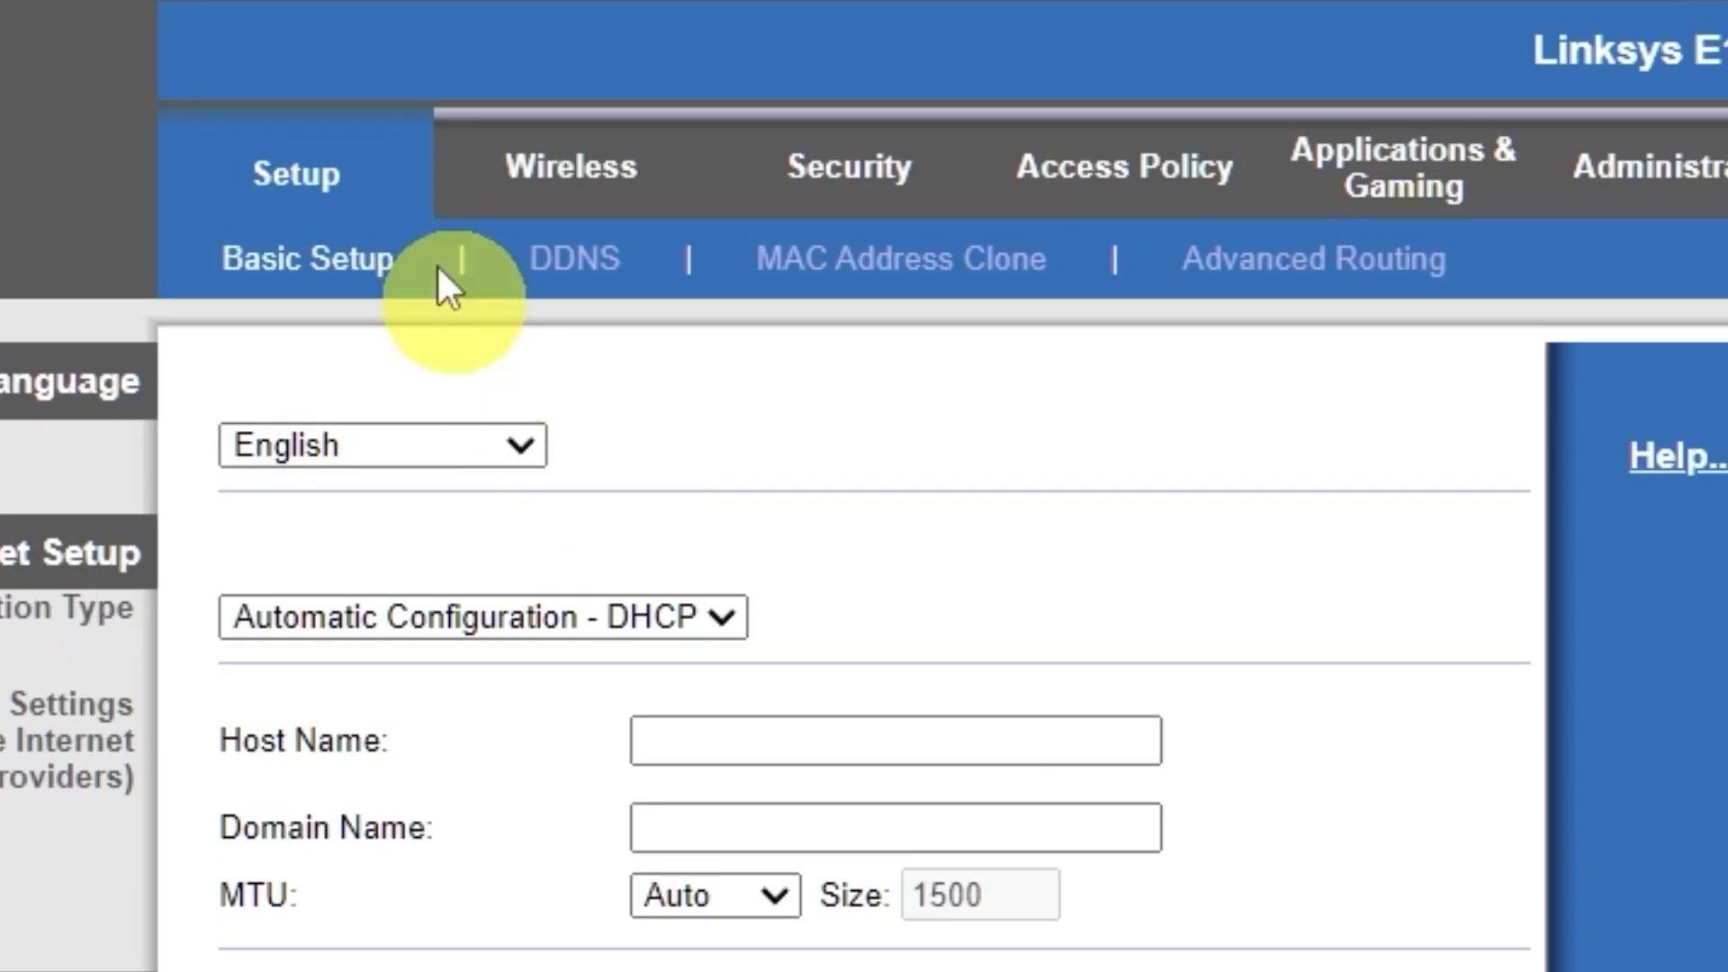
Step: Enable MAC Address Clone in the router setup, clone the PC's MAC address, save the settings, and continue past the confirmation
left_click(308, 180)
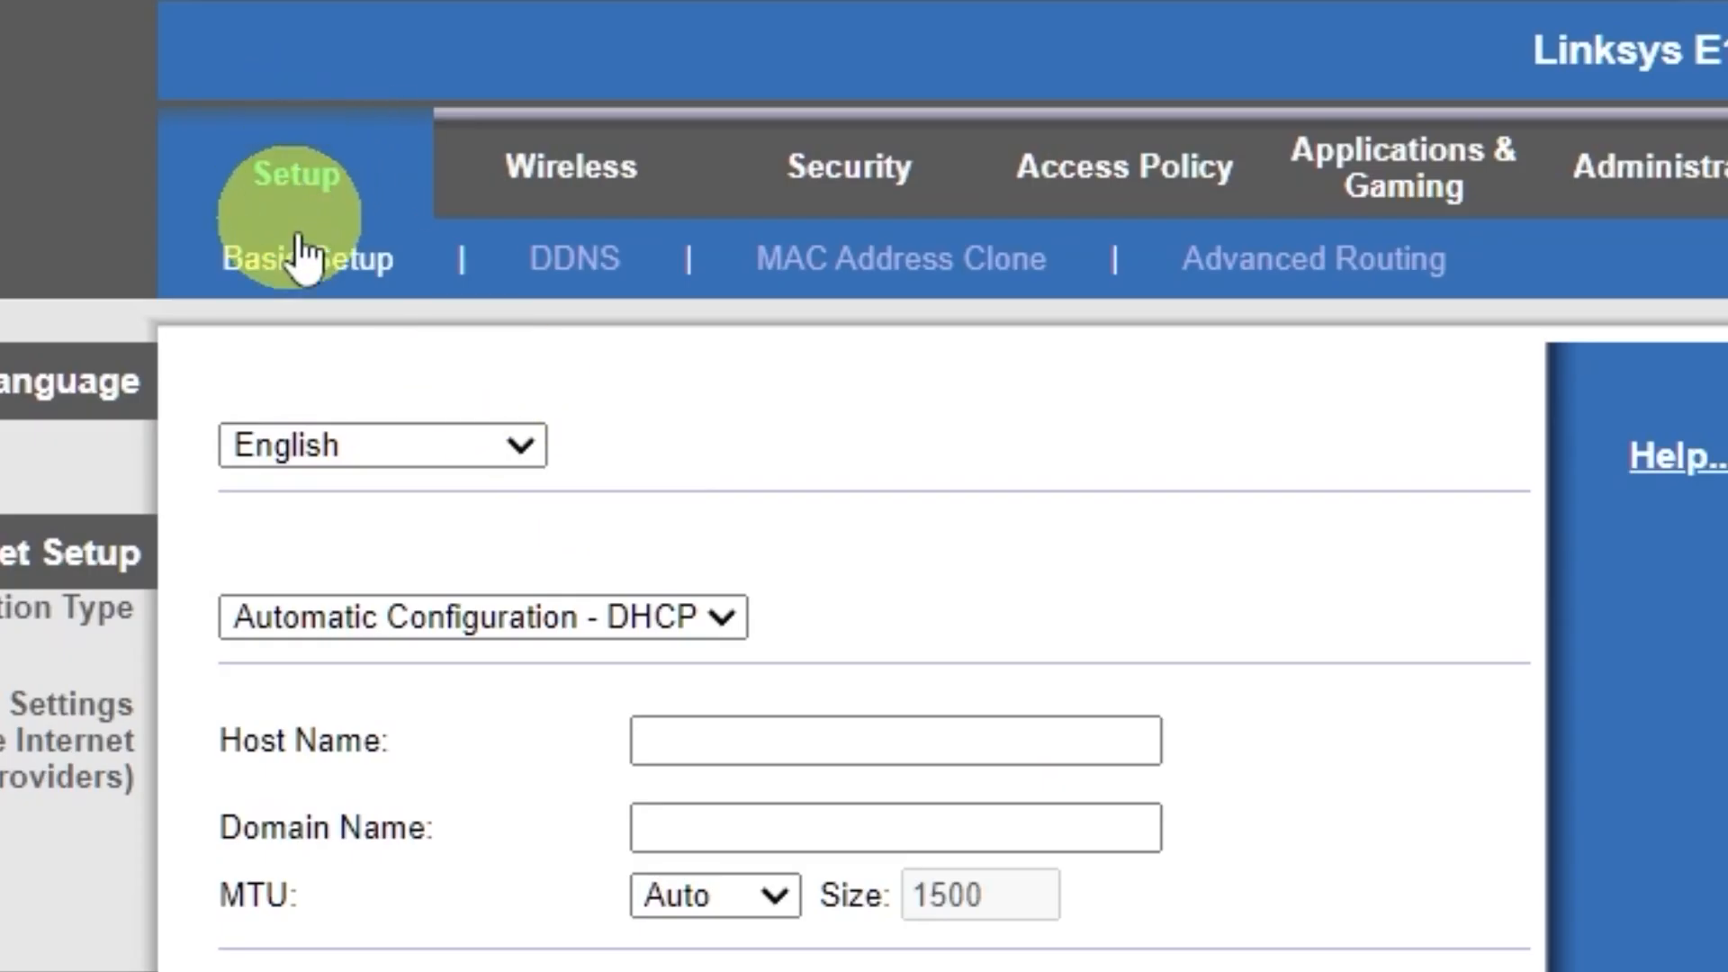
left_click(927, 284)
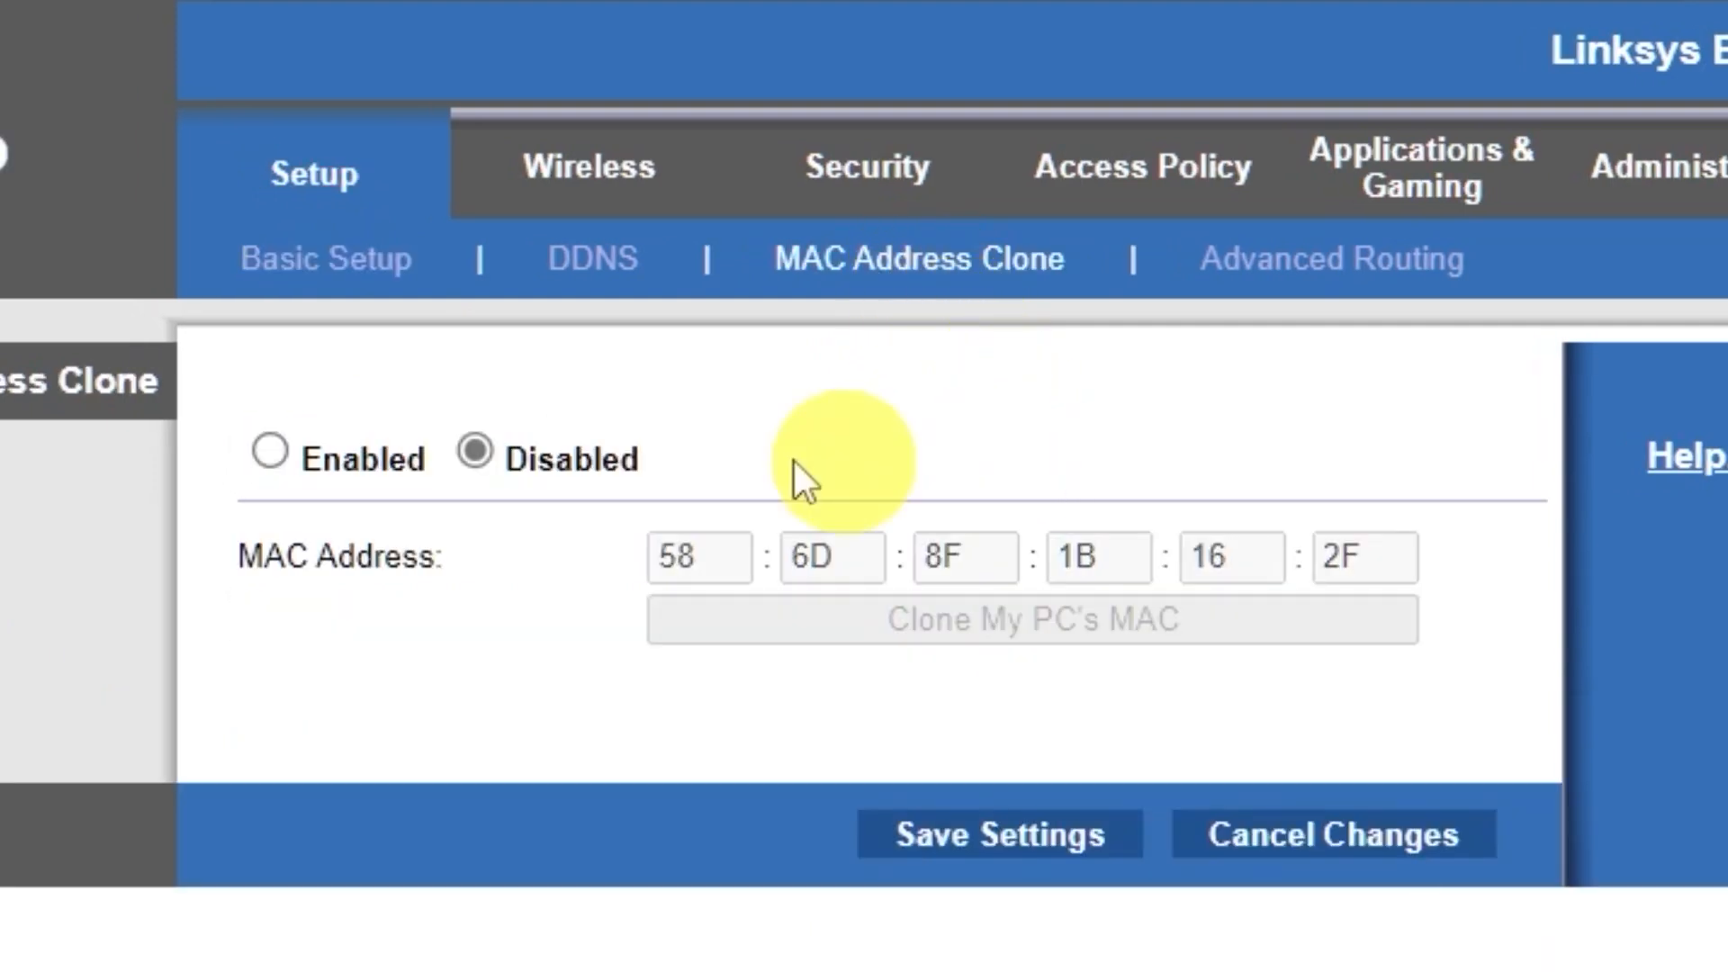
left_click(273, 448)
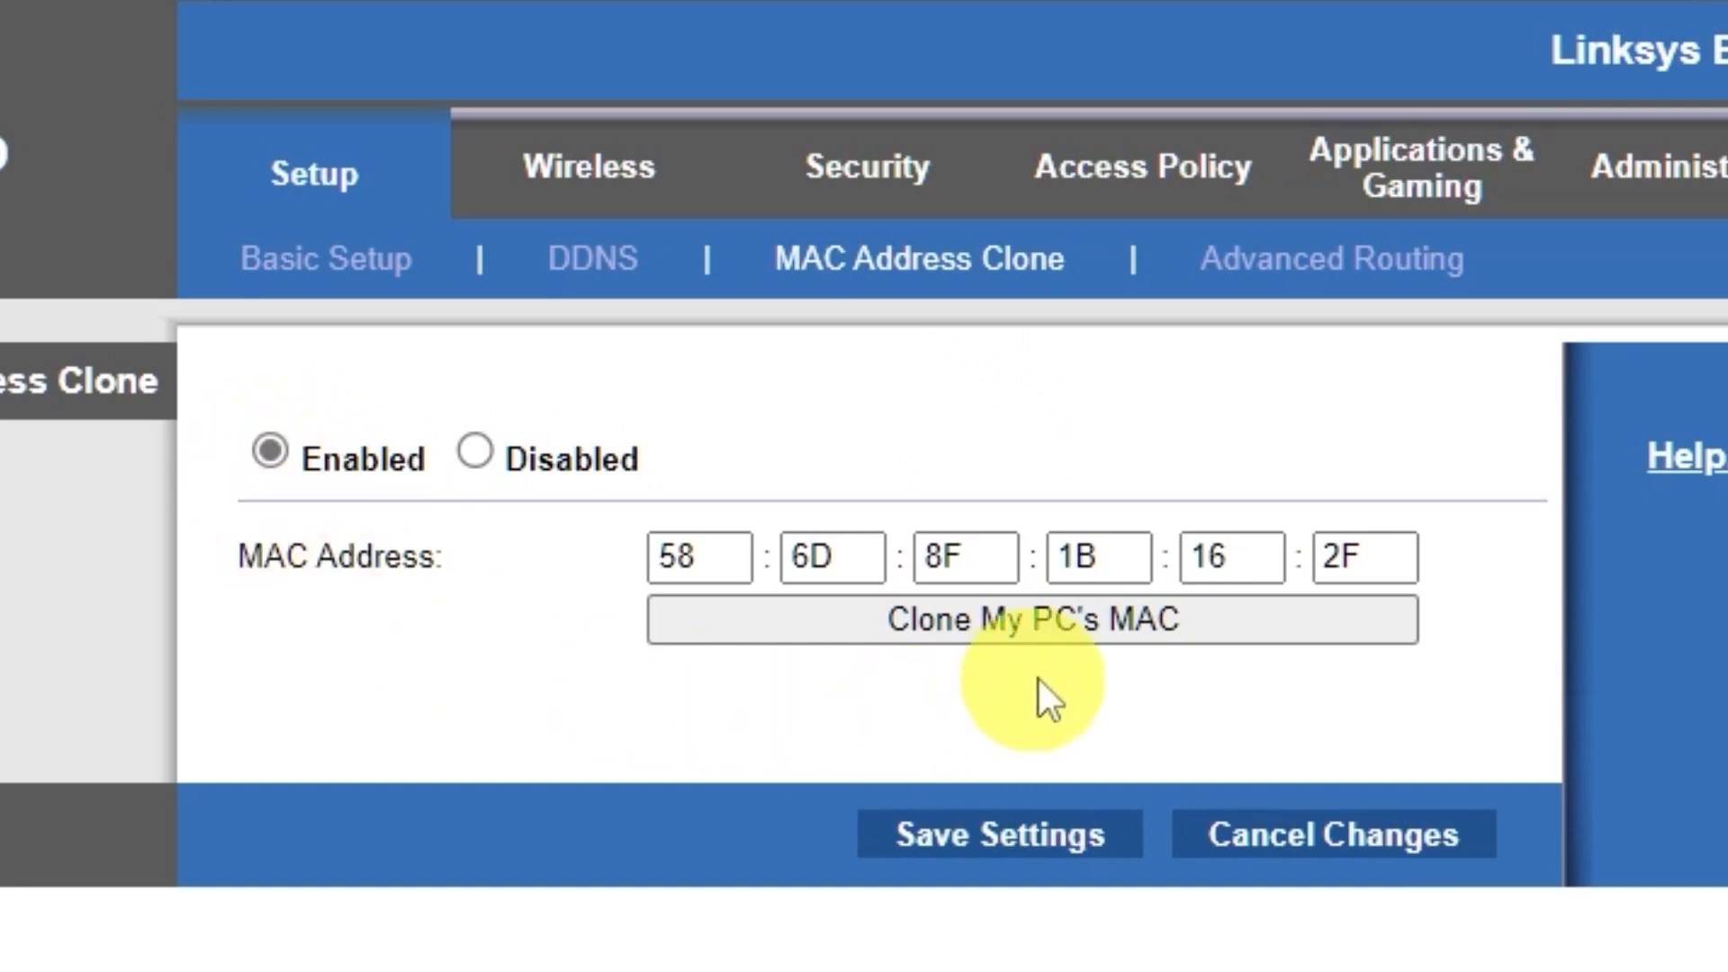
left_click(1087, 624)
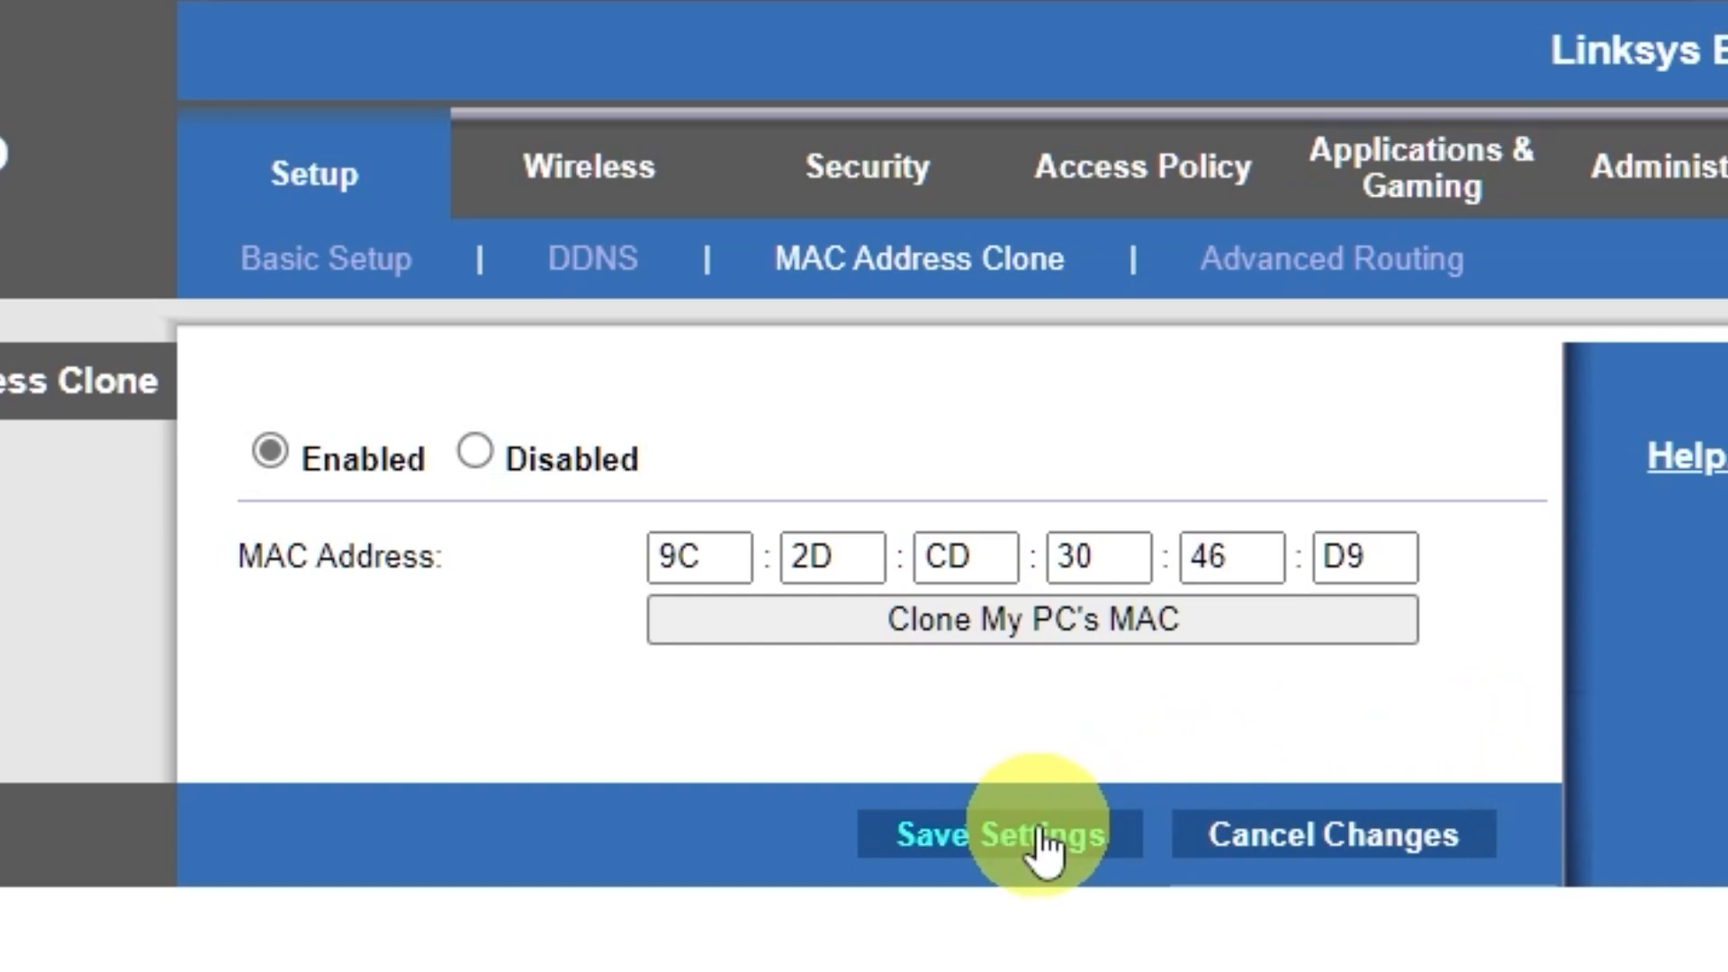
left_click(1091, 828)
left_click(903, 476)
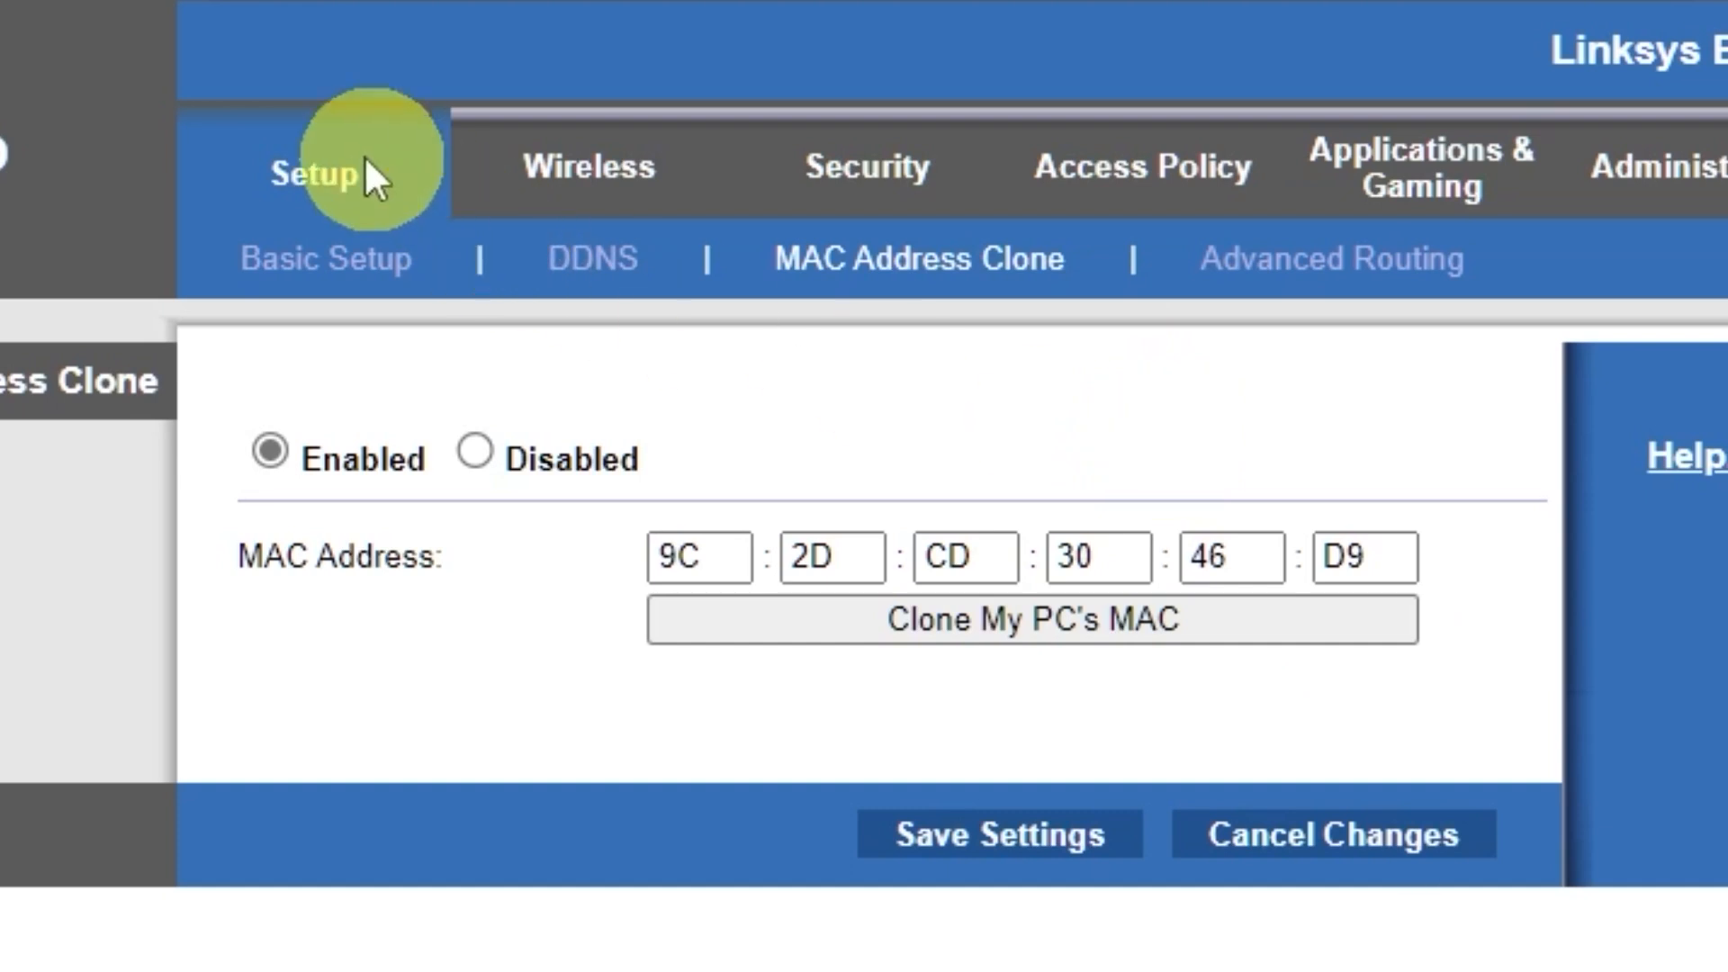
Step: Reboot the router again with the cloned MAC address, and retest internet access by searching for "hhh" in a temporary browser tab
left_click(294, 180)
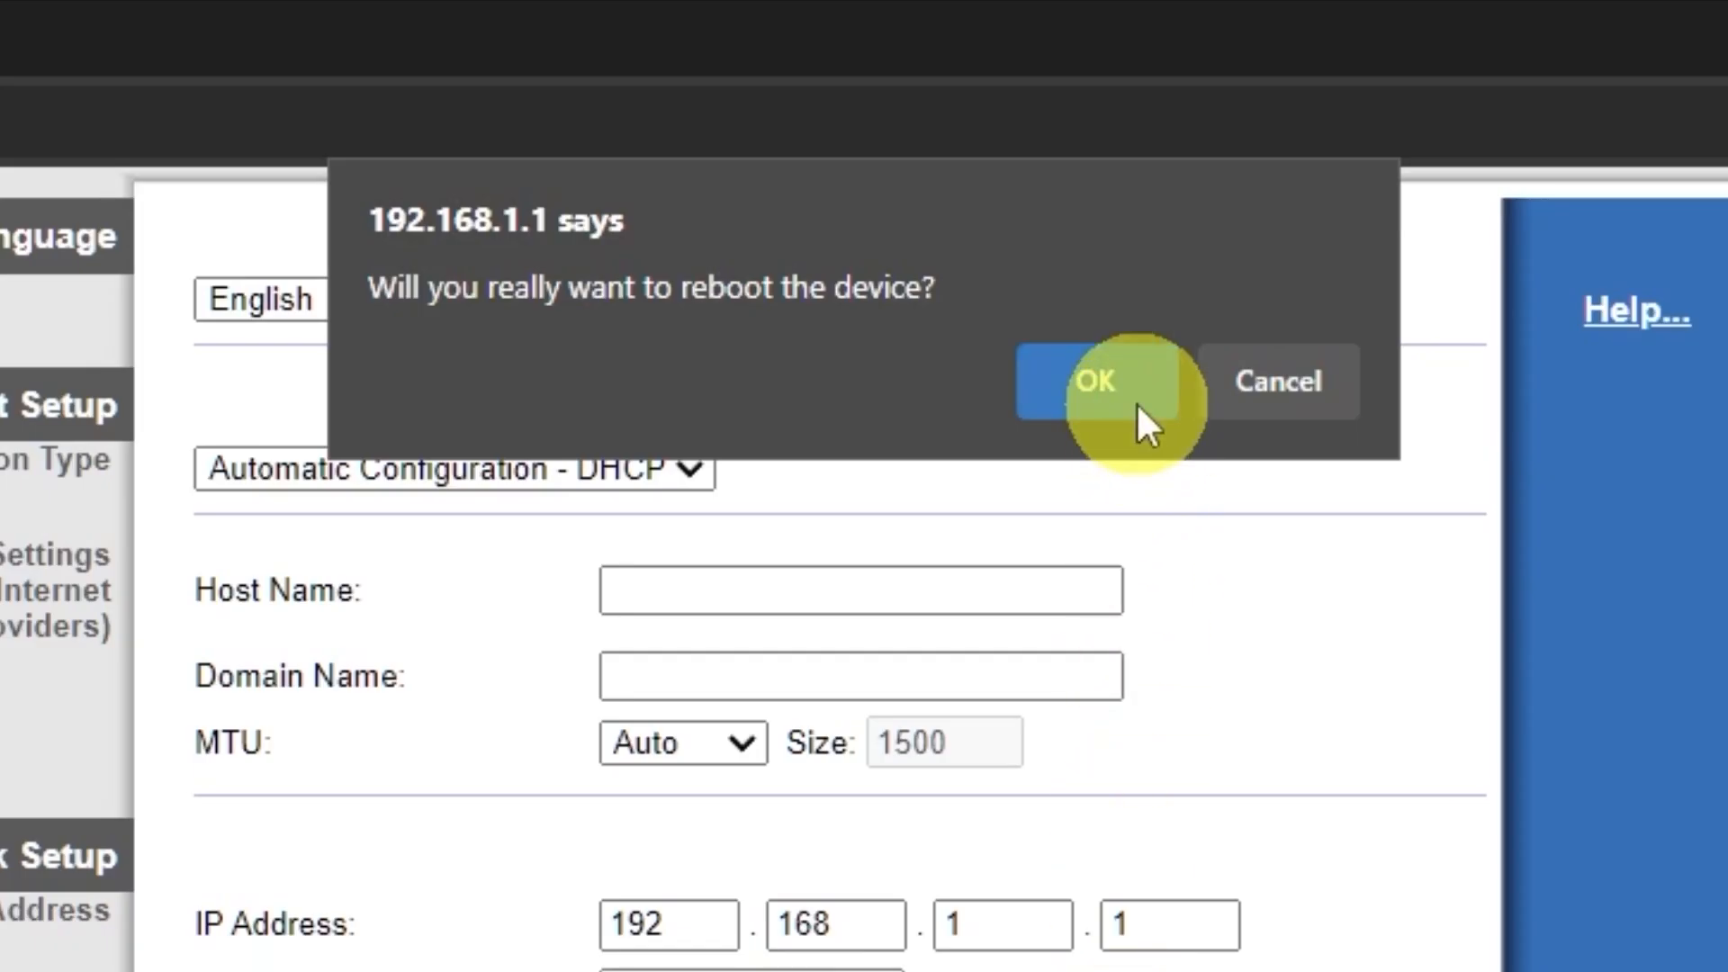
left_click(1138, 405)
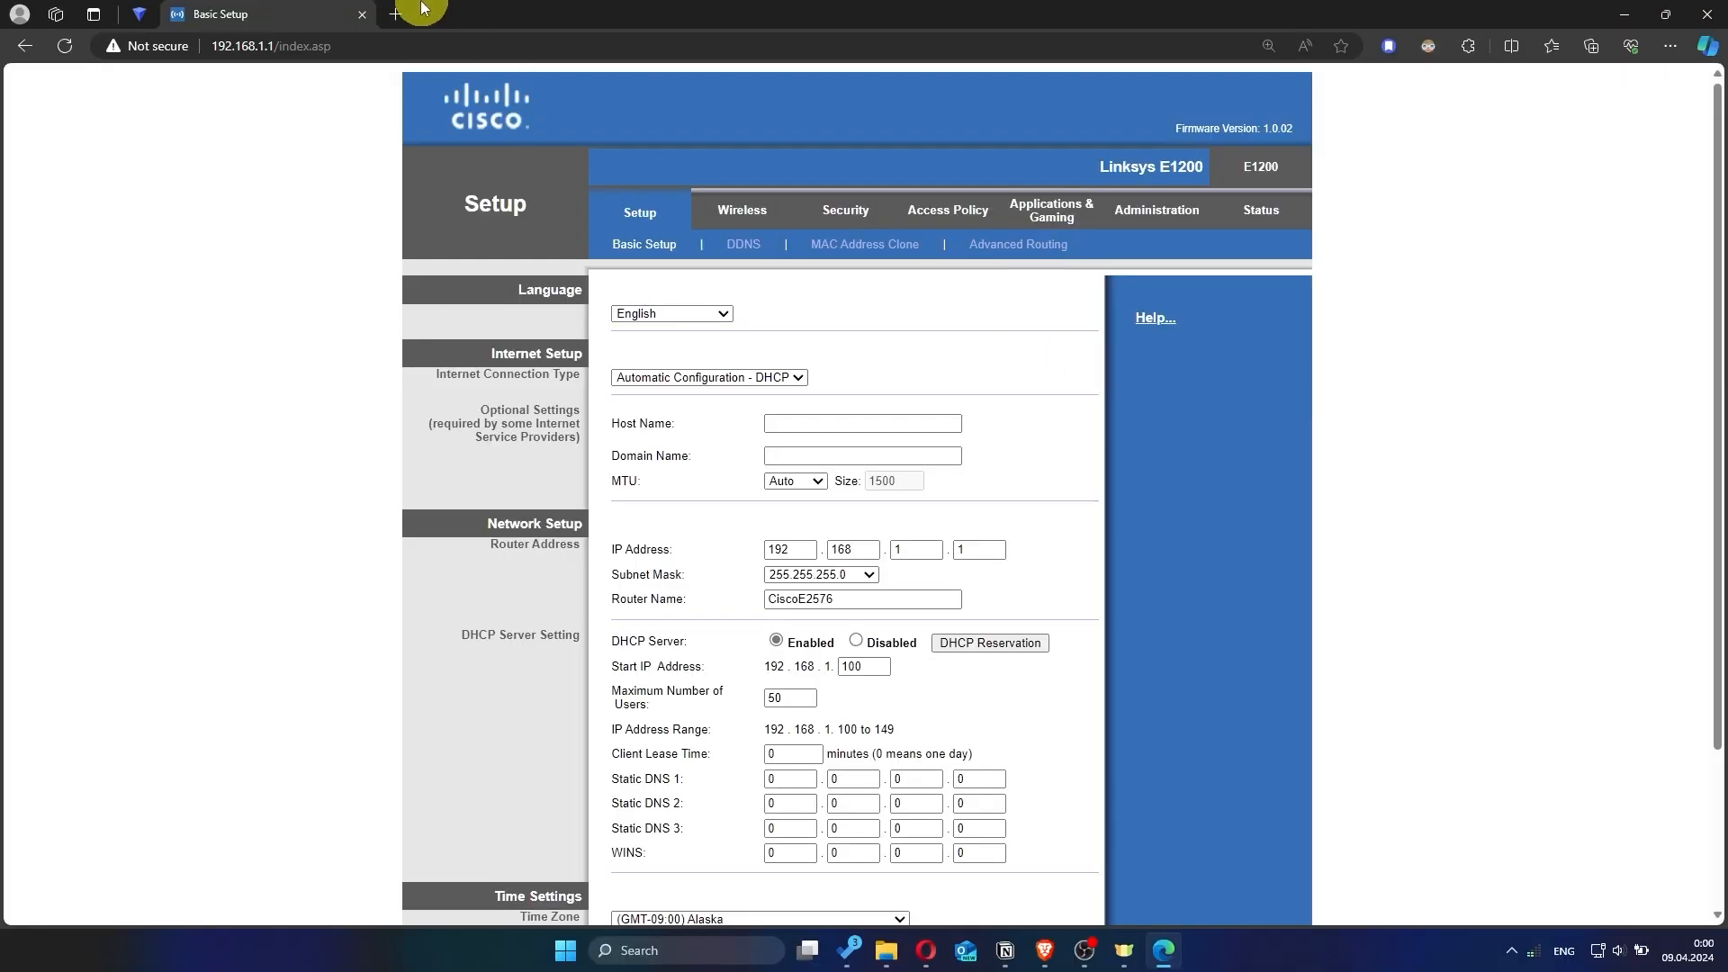
left_click(396, 14)
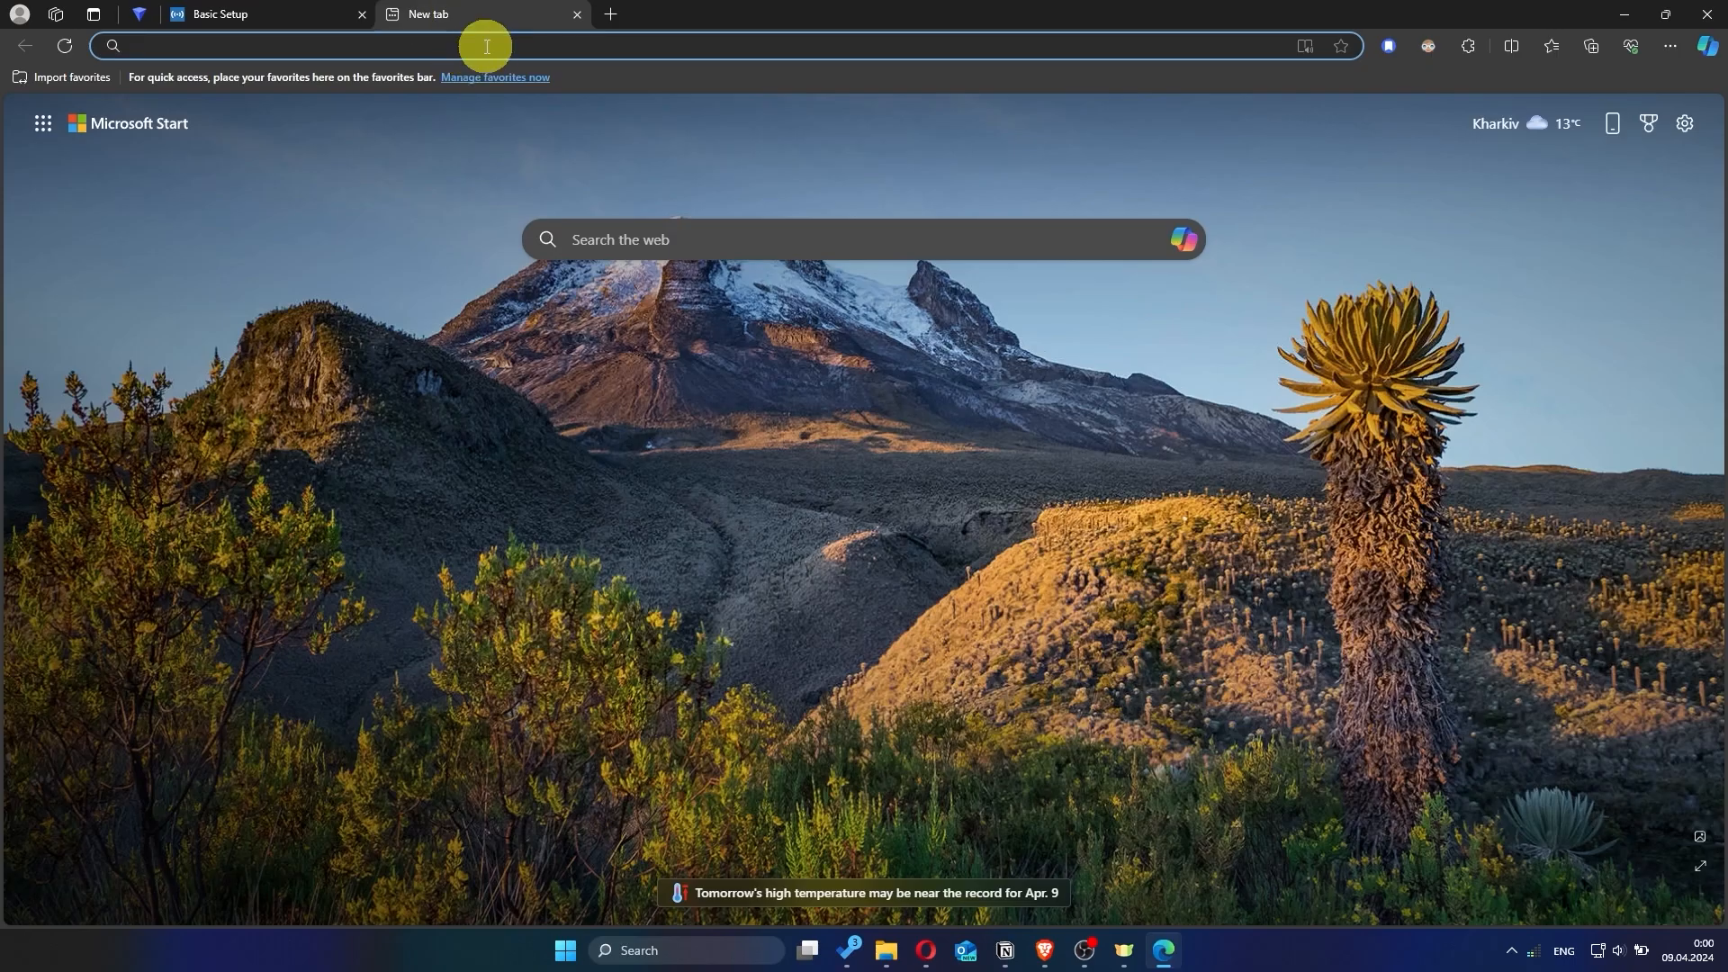
type("hhh")
key("Return")
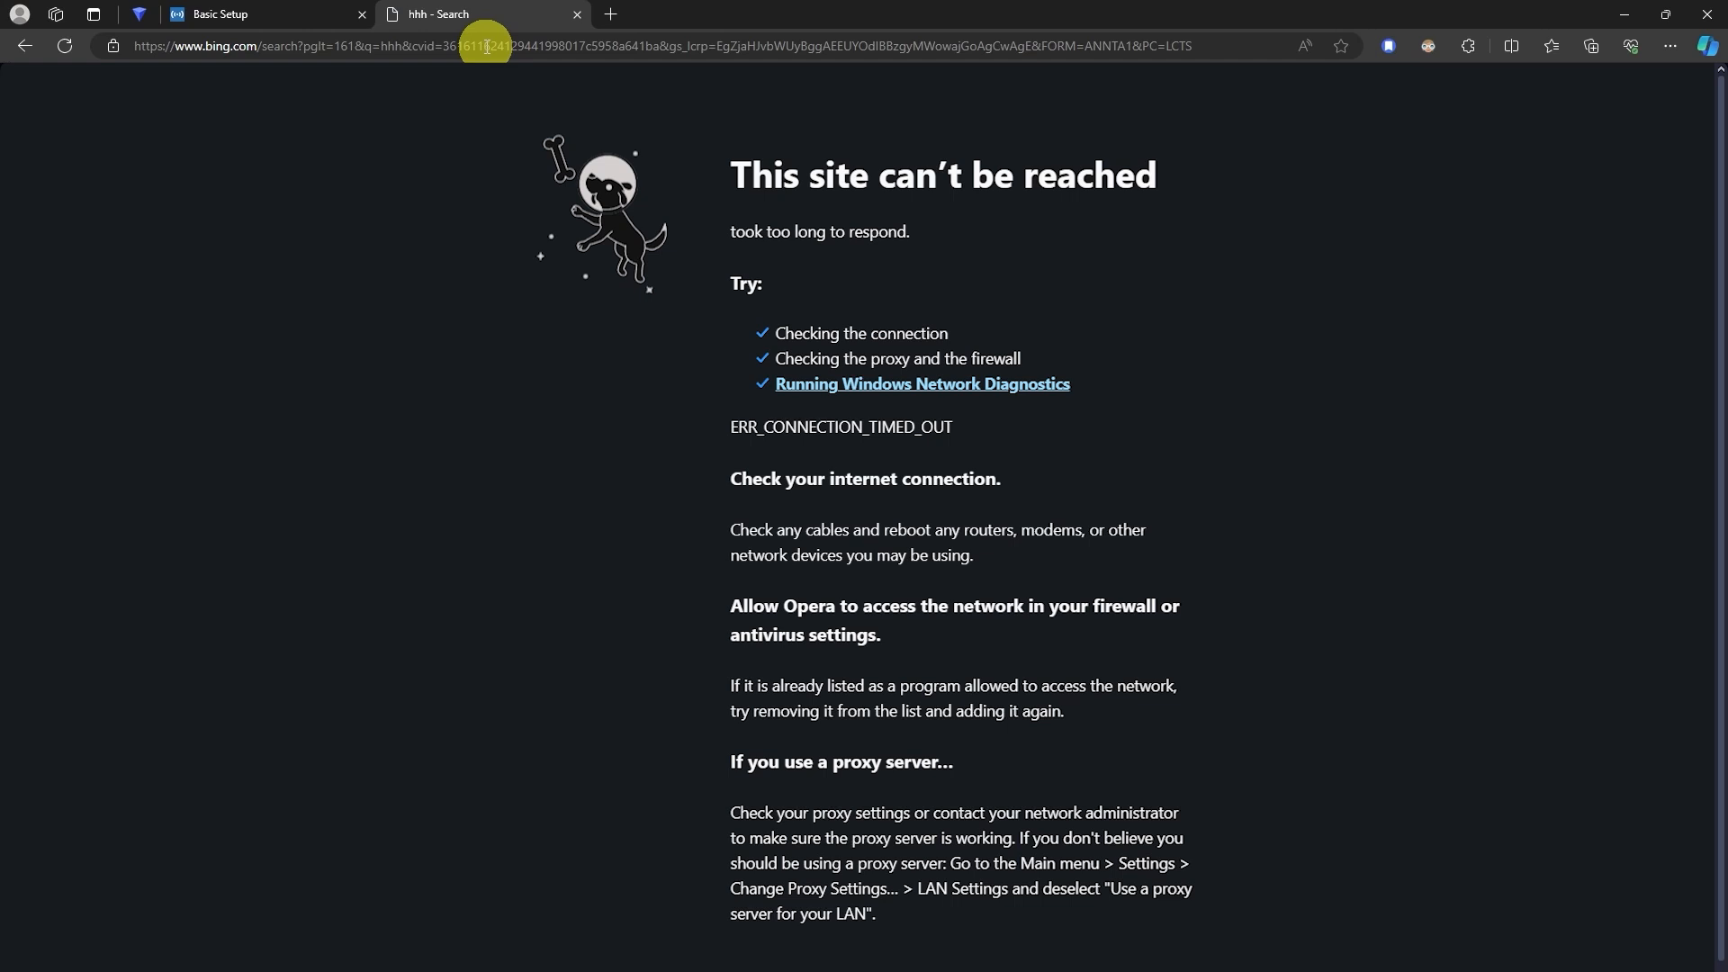
left_click(577, 15)
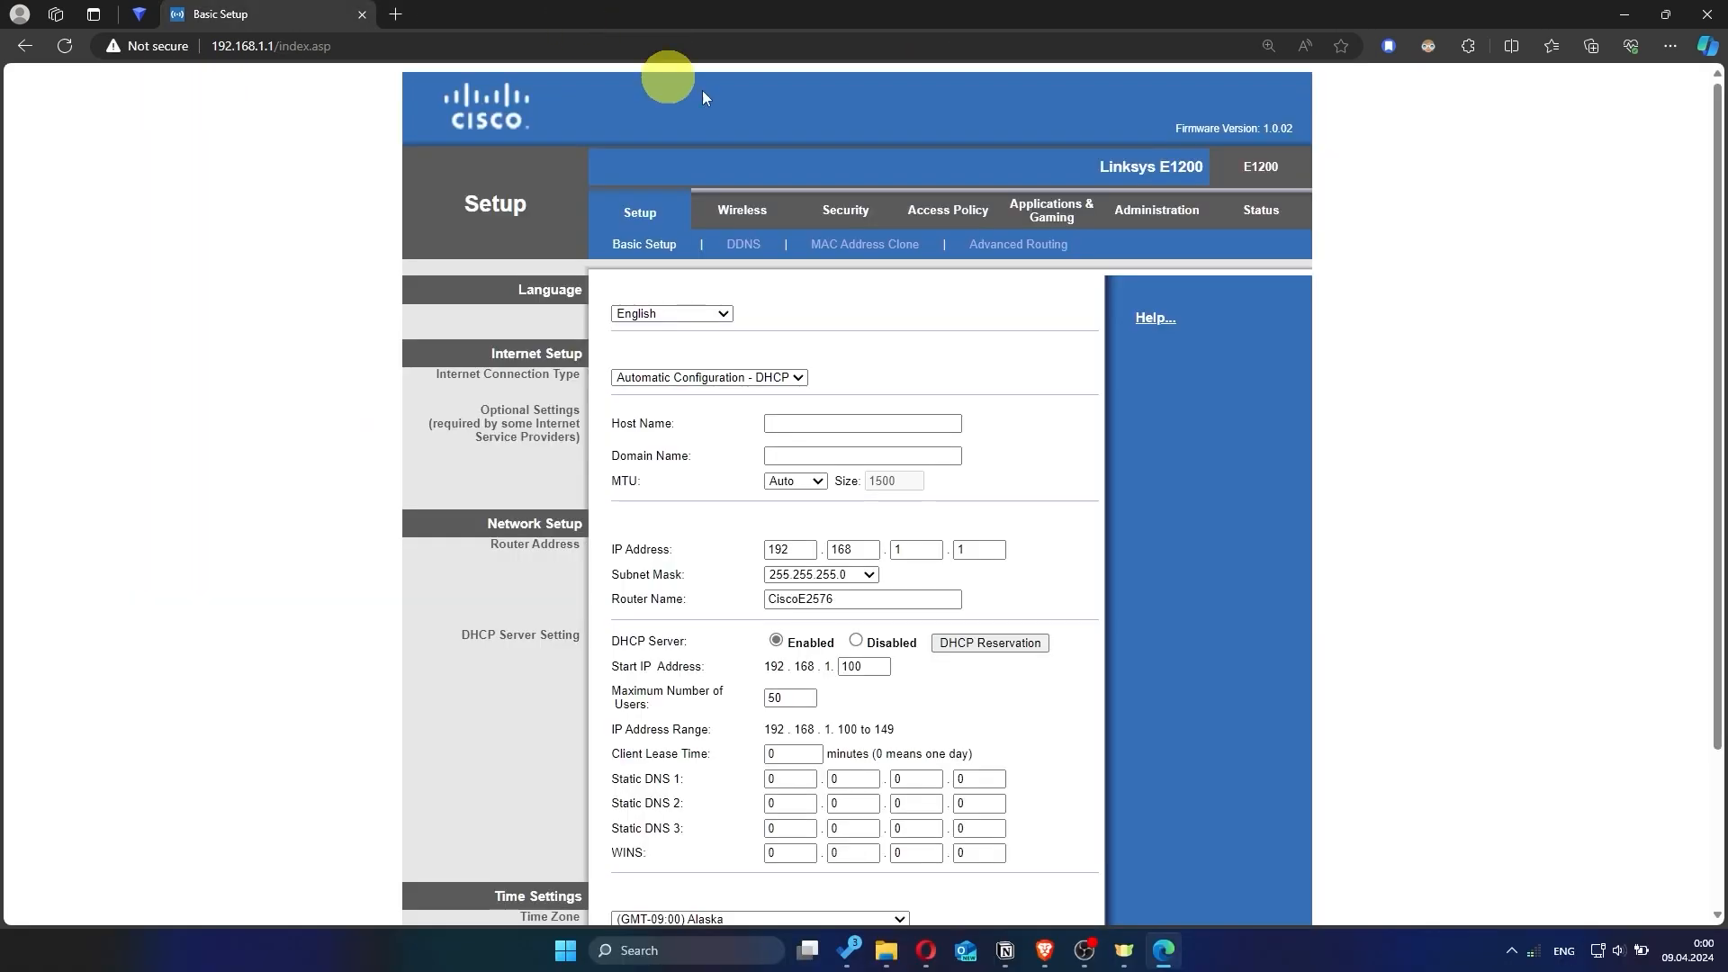